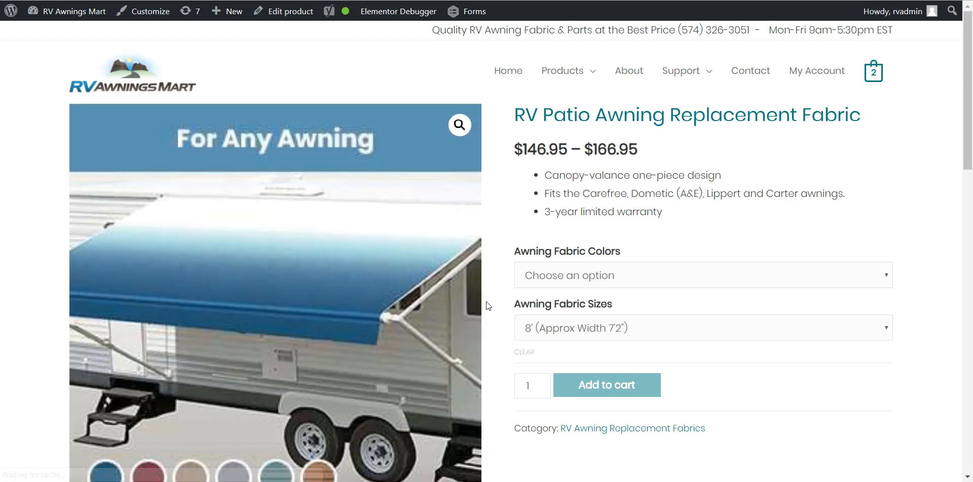
Step: Choose the Camel Fade fabric color and the 18' (Approx Width 17'2") size on the patio awning product page
scroll(485, 302, "down", 1)
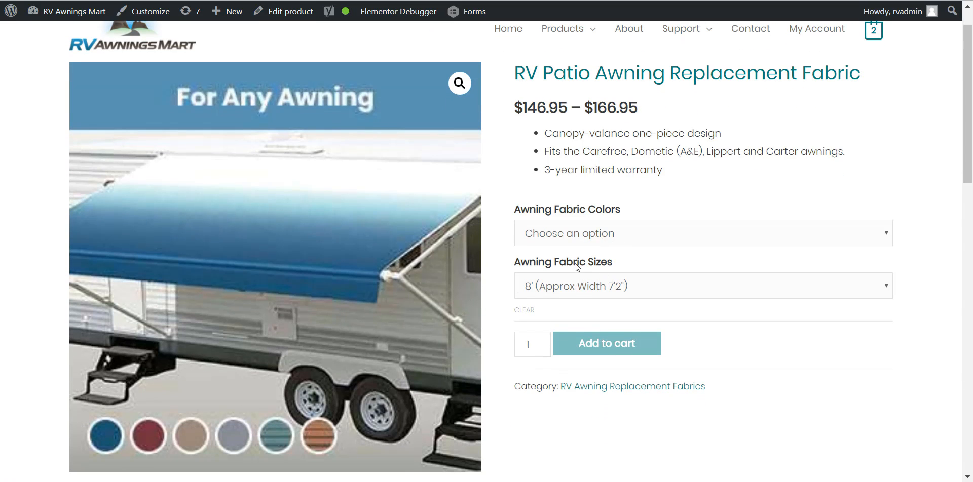
left_click(575, 233)
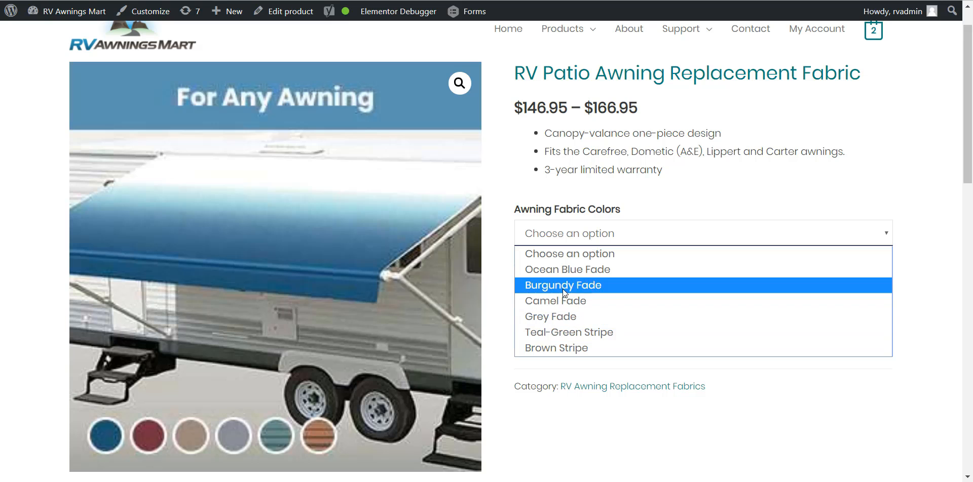
left_click(561, 302)
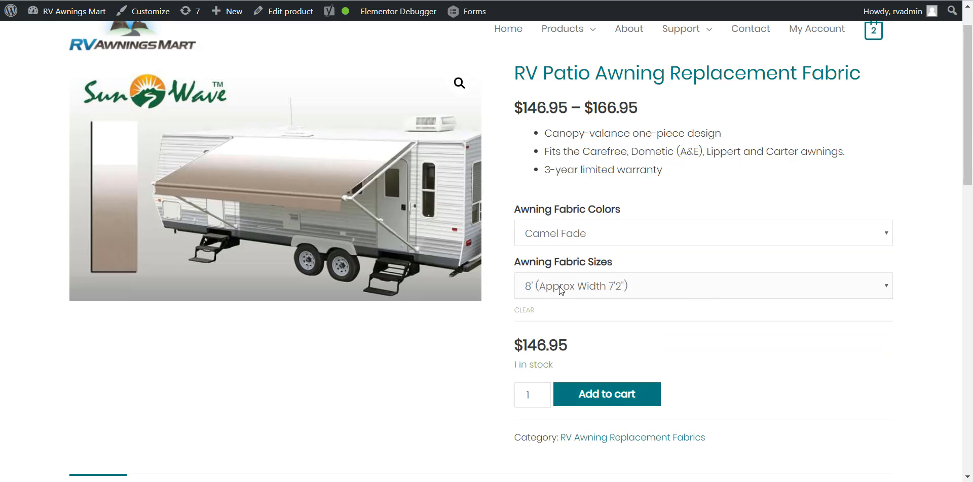
left_click(559, 287)
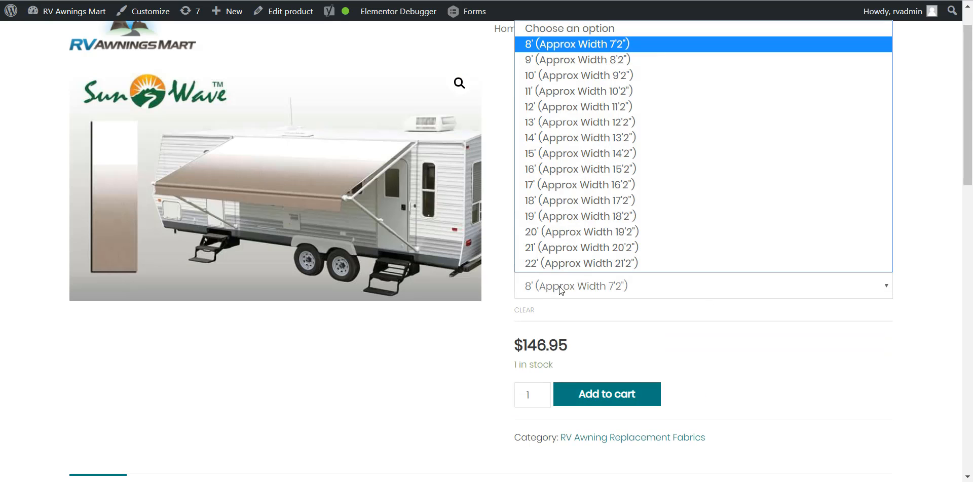
left_click(568, 215)
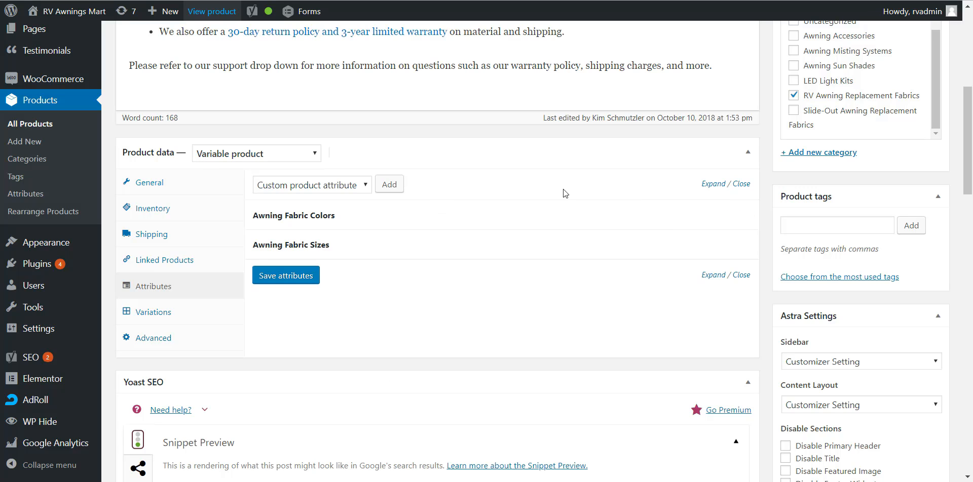
Step: Review the product types and addable attributes in the product data, keeping Variable product and Custom product attribute selected
left_click(234, 154)
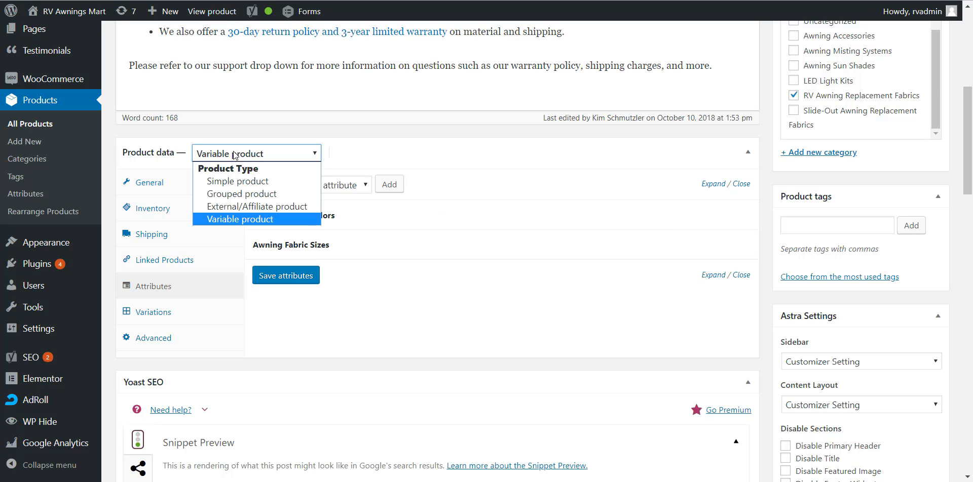
left_click(237, 221)
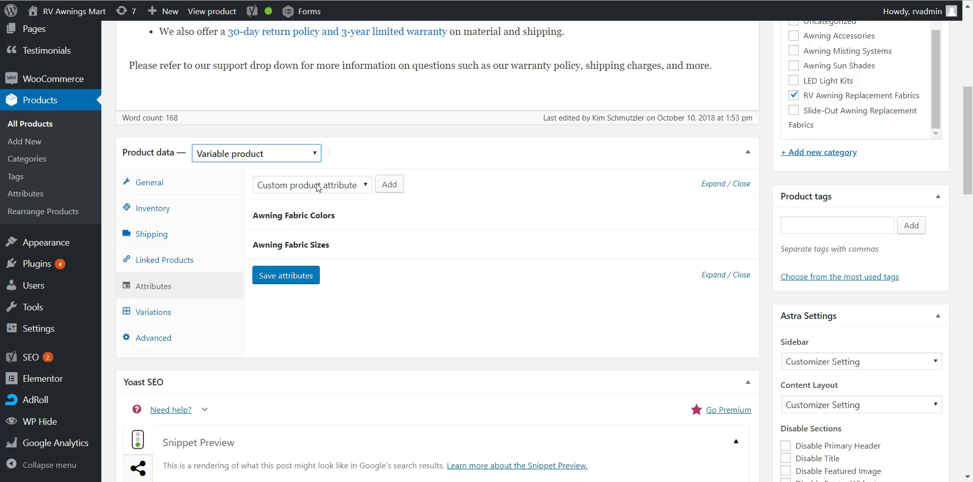
left_click(352, 188)
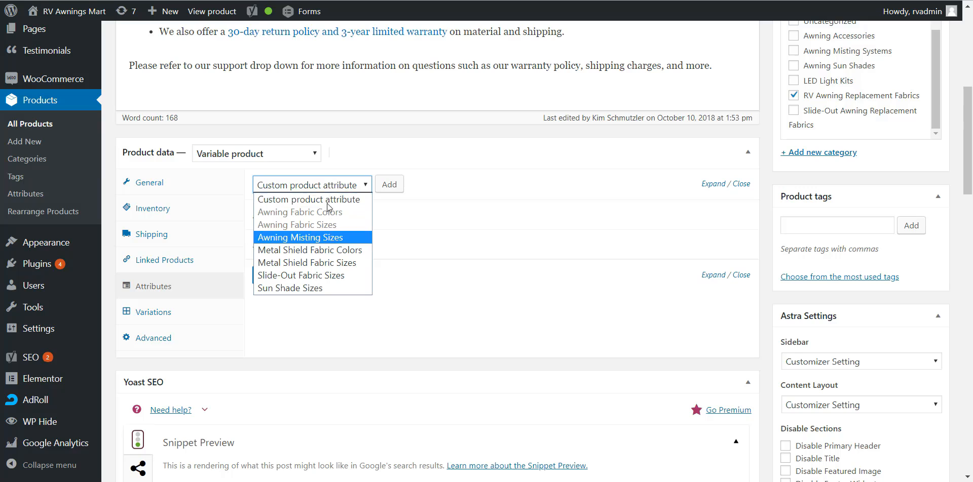
left_click(329, 200)
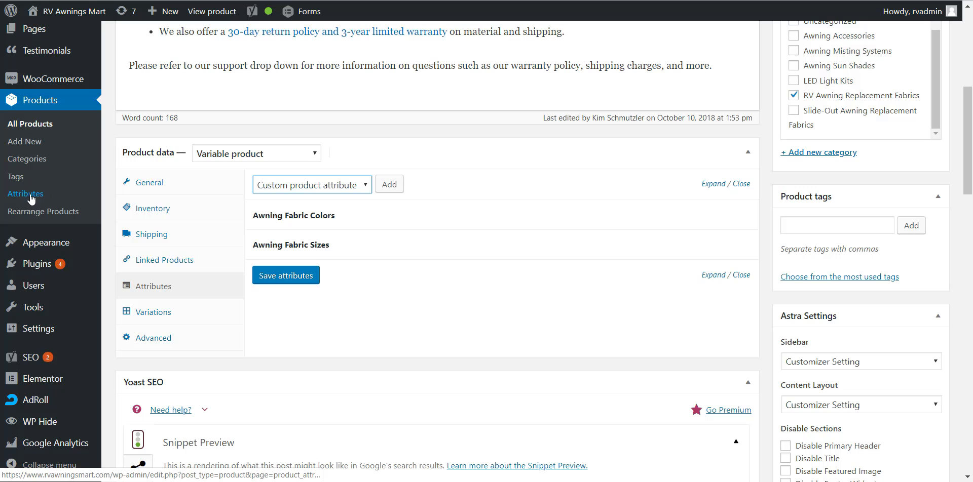
Step: Compare the attributes available to the product with the store-wide product attributes and their terms
key("ctrl+Tab")
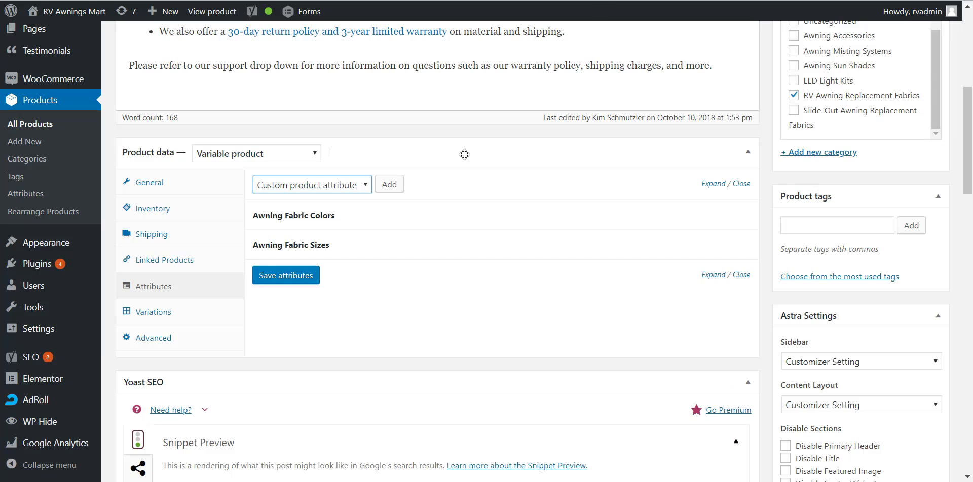
left_click(325, 188)
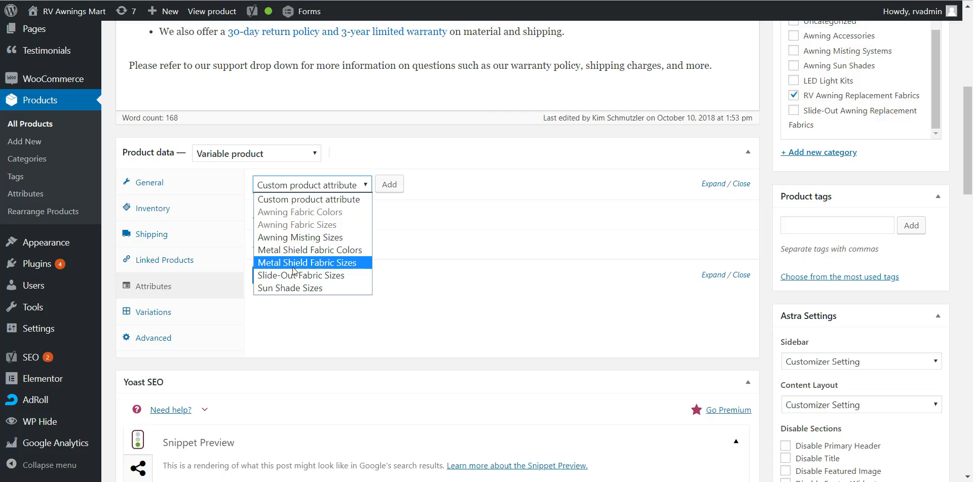
key("Escape")
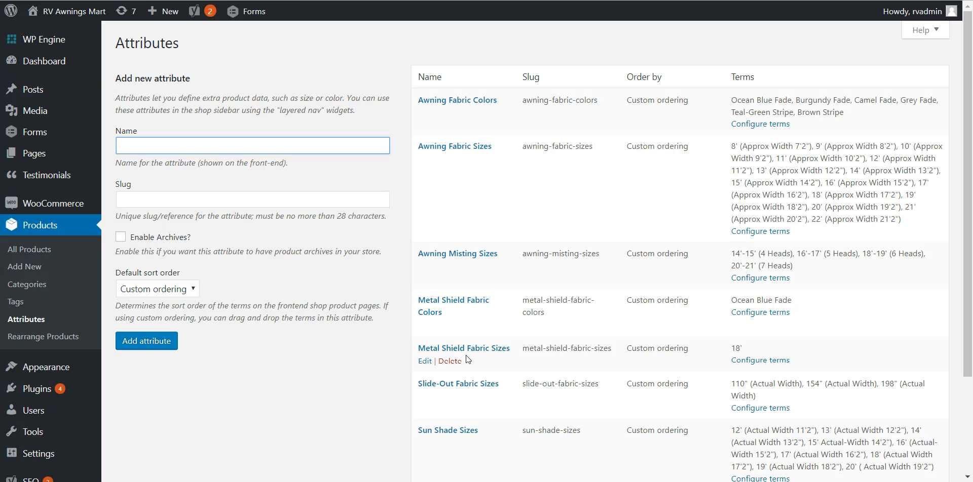
scroll(469, 327, "down", 3)
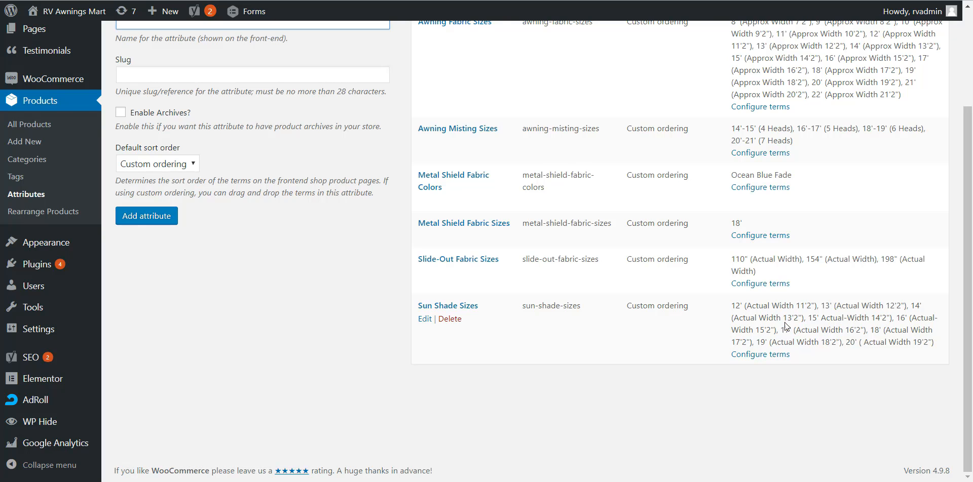
scroll(794, 323, "up", 1)
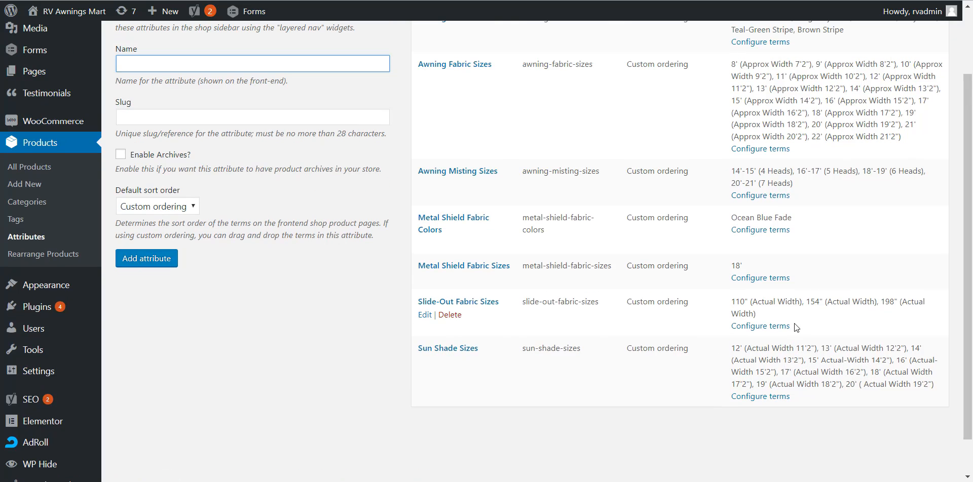
scroll(581, 325, "up", 2)
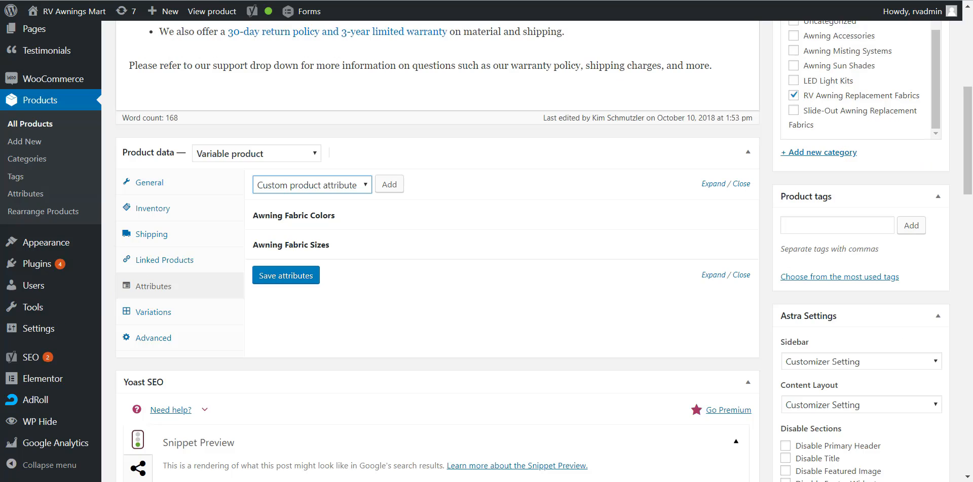
Step: Add the Sun Shade Sizes attribute to the product with all its terms and enable it for variations
left_click(307, 188)
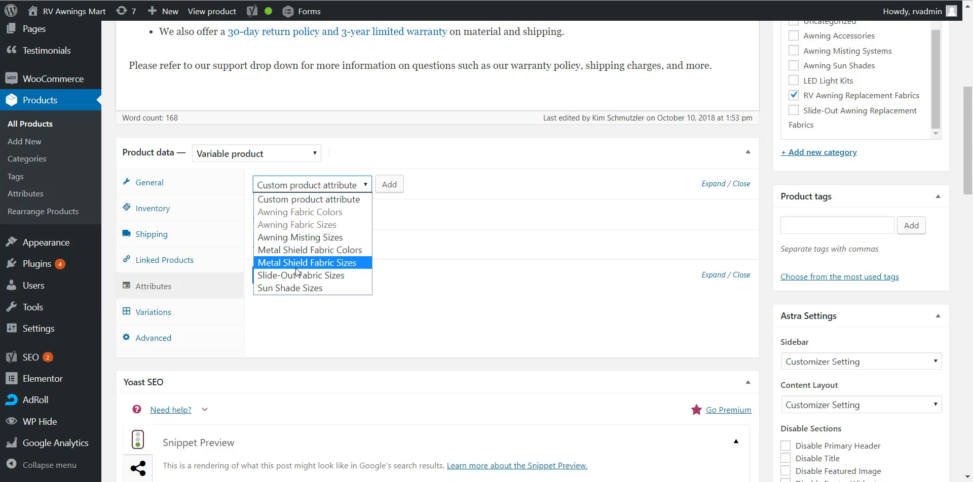
left_click(293, 289)
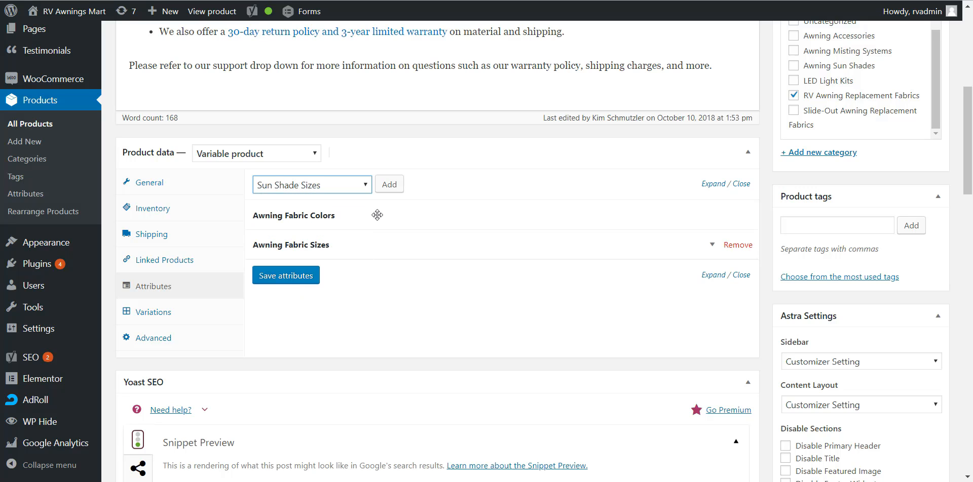
left_click(397, 185)
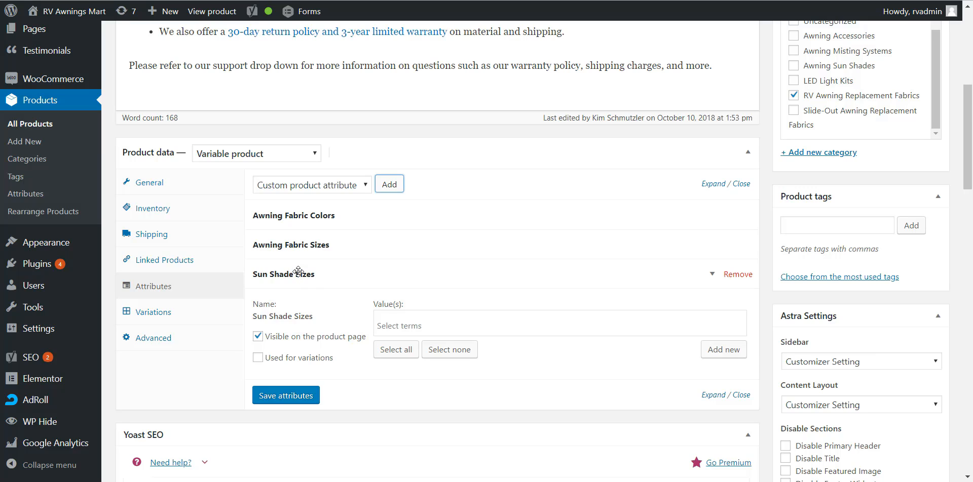
left_click(400, 357)
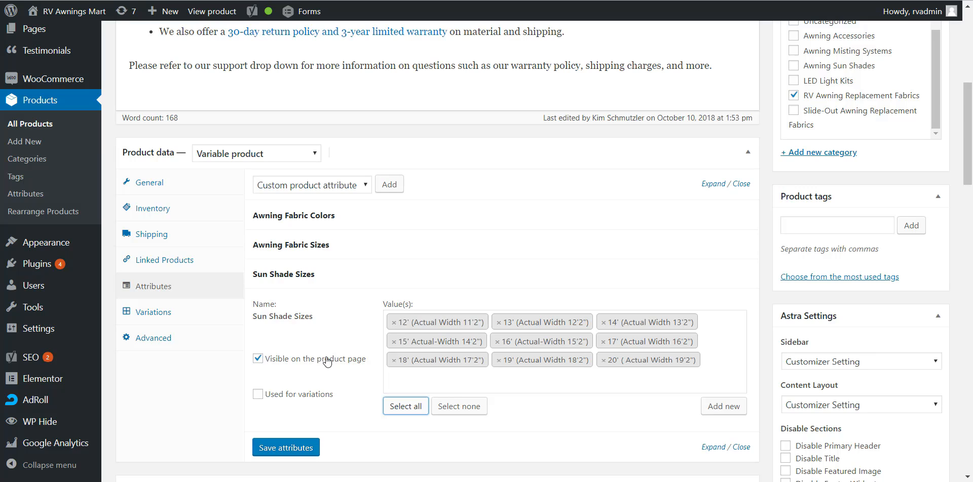
left_click(258, 395)
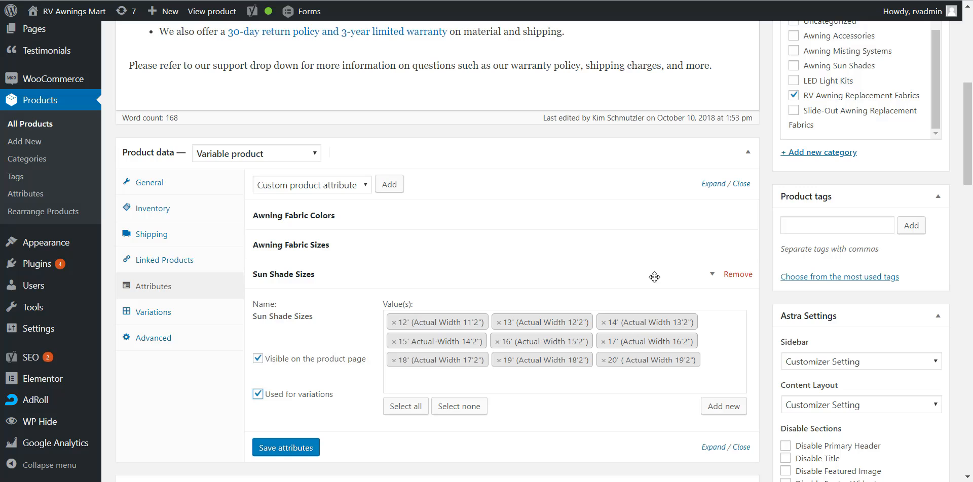
Step: Remove the Sun Shade Sizes attribute from the product and confirm the removal
left_click(737, 274)
left_click(550, 54)
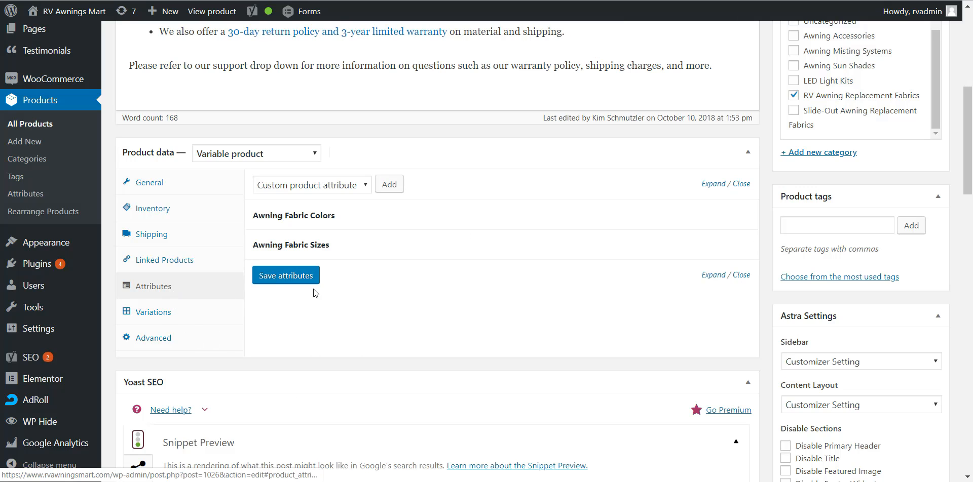
Step: Examine the product's variations, including their color and size combinations and the default form values
left_click(154, 313)
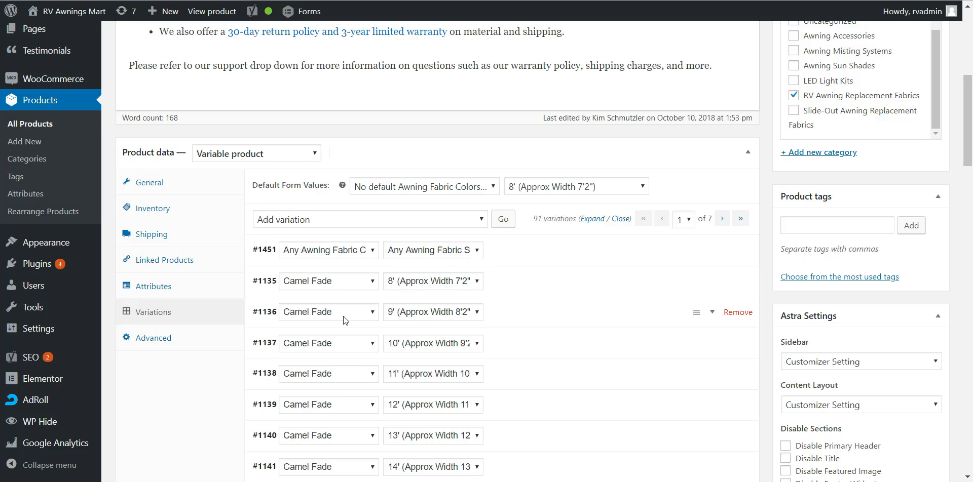
scroll(335, 284, "down", 7)
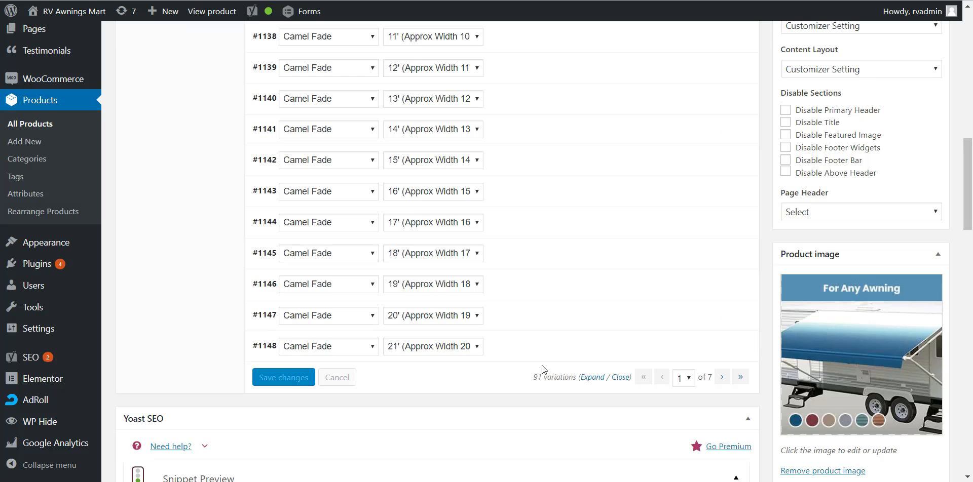
scroll(341, 332, "up", 2)
scroll(263, 184, "up", 3)
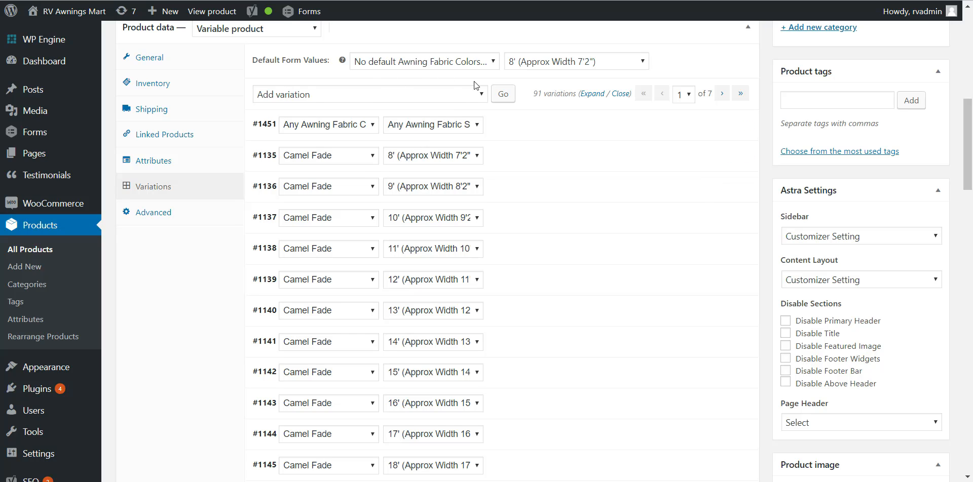
scroll(281, 147, "up", 2)
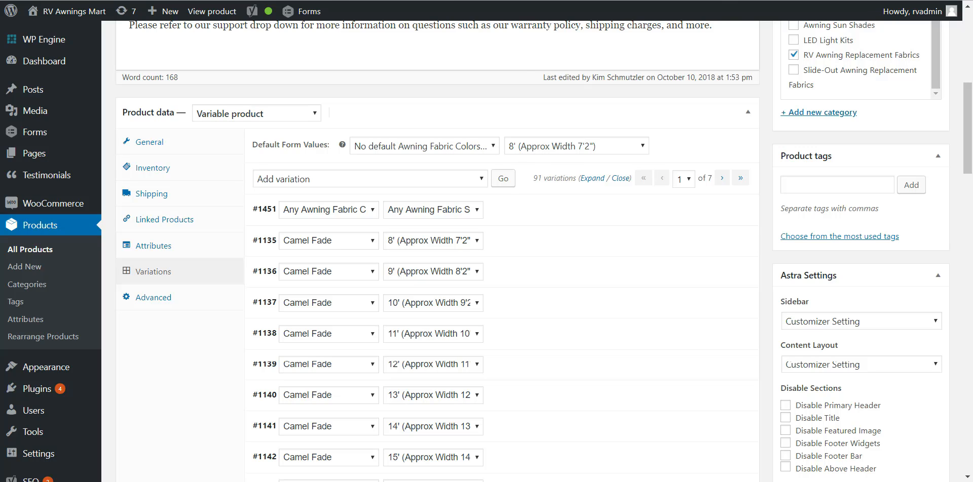
Step: Switch to the storefront page of the patio awning fabric and reload it to check its default option selections
key("ctrl+Tab")
scroll(599, 216, "up", 1)
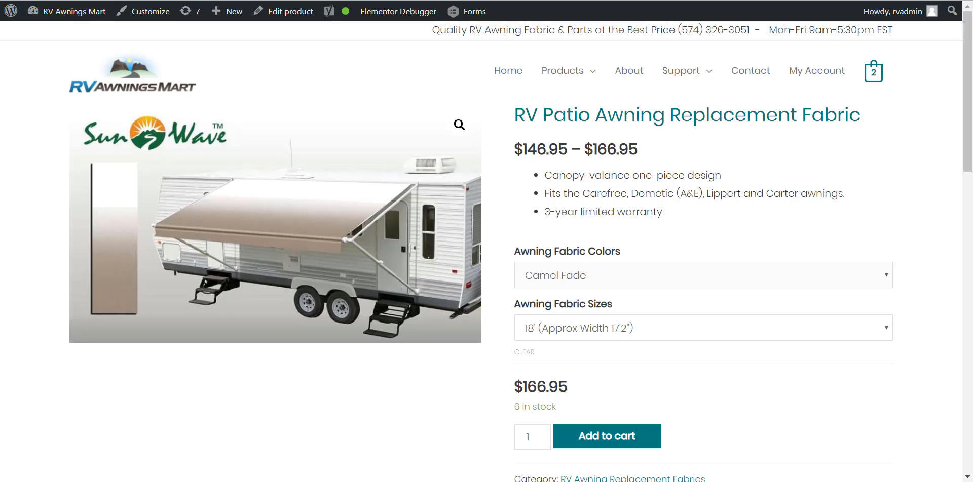
key("F5")
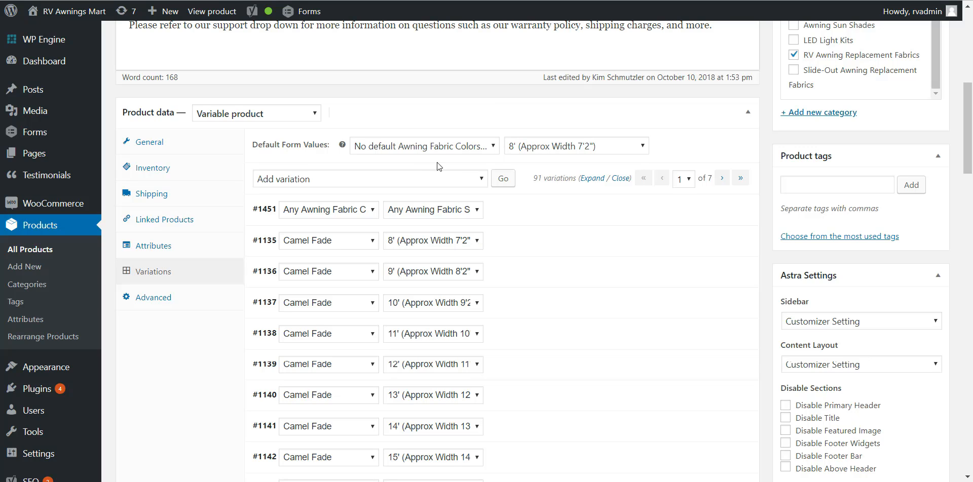
Step: Look through the bulk actions for variations and the listed variations, leaving Add variation selected
left_click(310, 181)
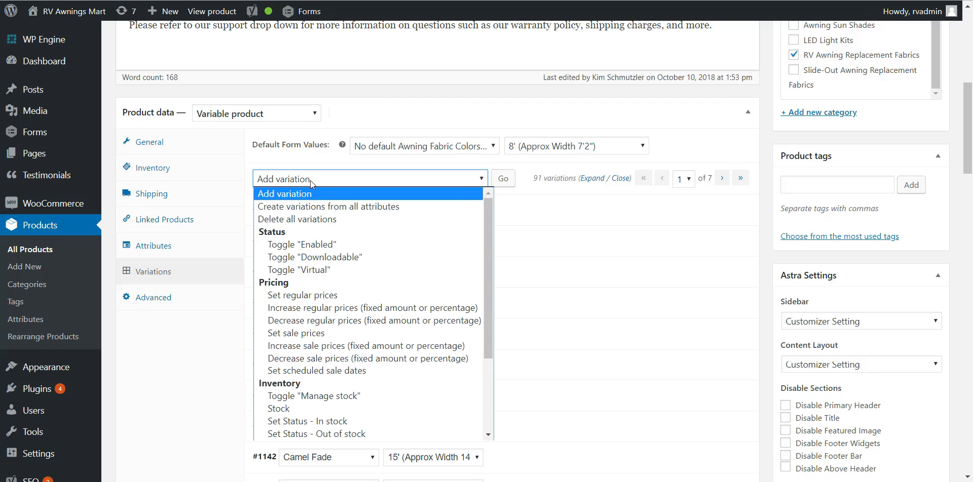
left_click(314, 180)
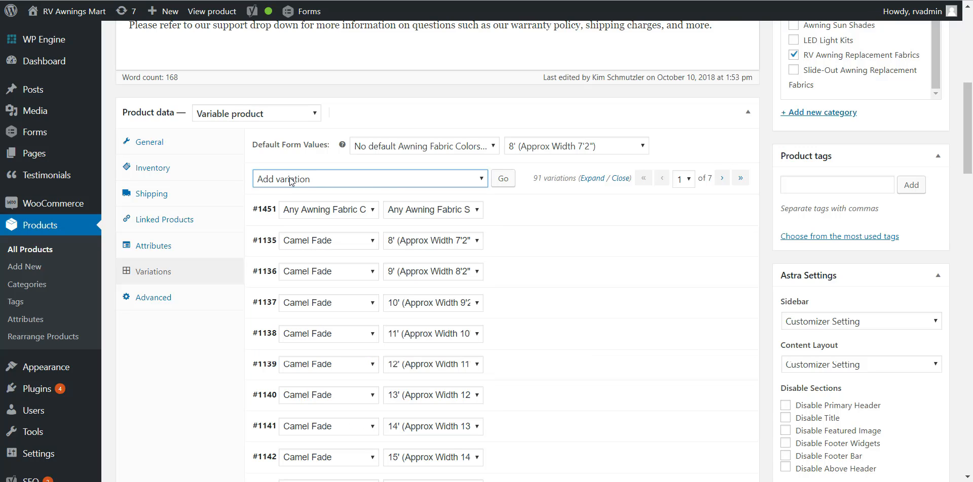
scroll(325, 304, "down", 5)
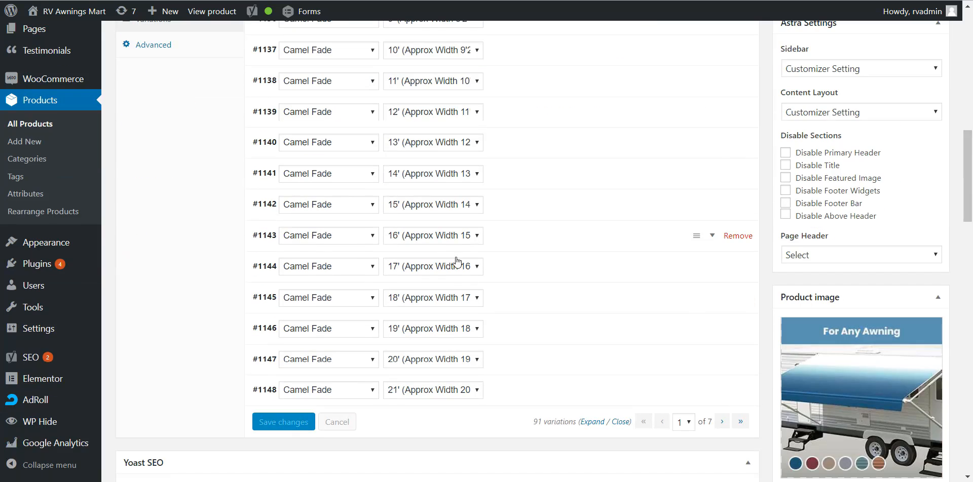
scroll(458, 261, "up", 3)
left_click(324, 95)
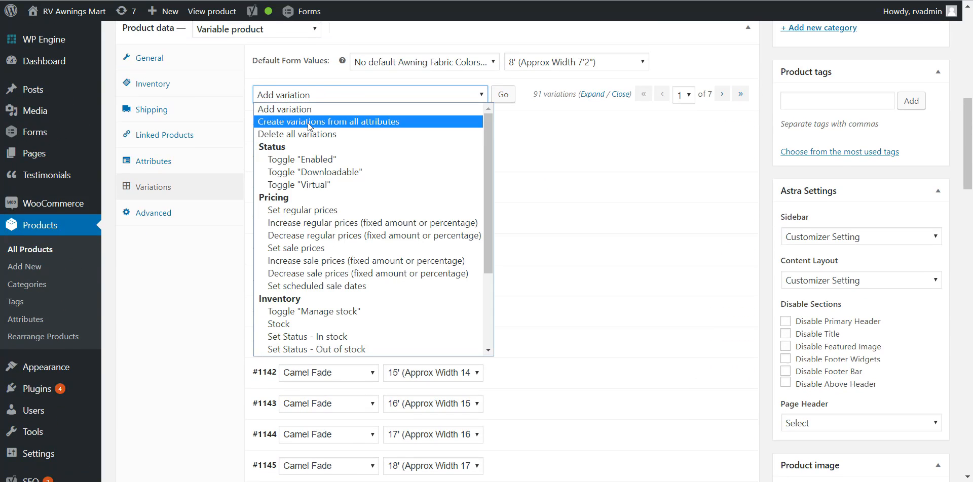
left_click(327, 95)
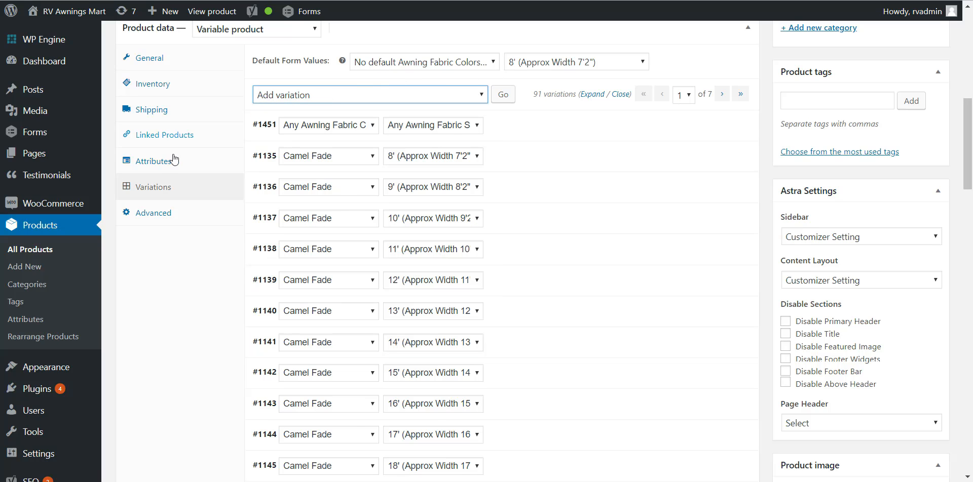
Step: Check the values of the Awning Fabric Colors attribute in the product's attributes and collapse it again
left_click(159, 163)
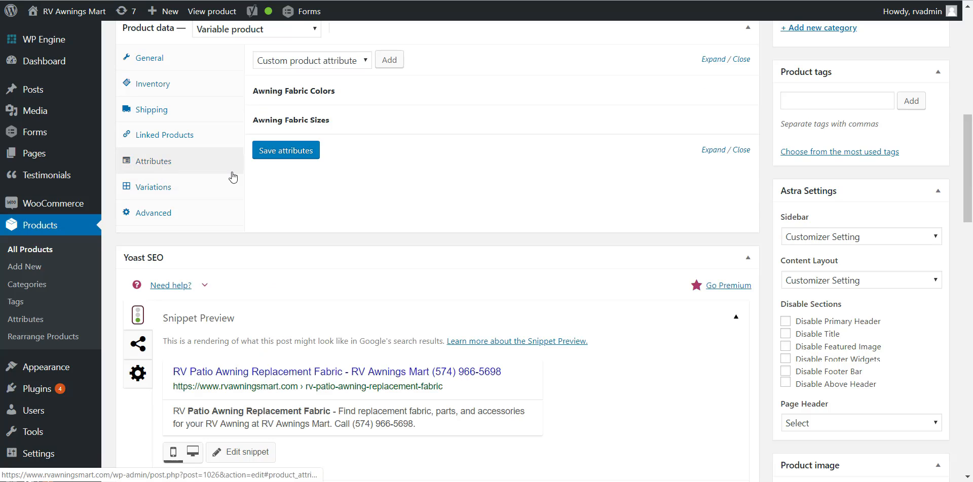
left_click(337, 96)
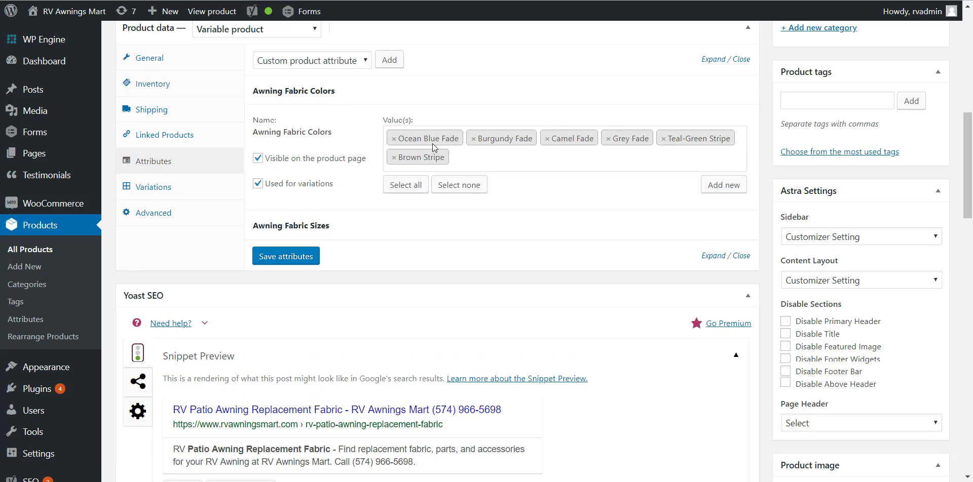
left_click(374, 90)
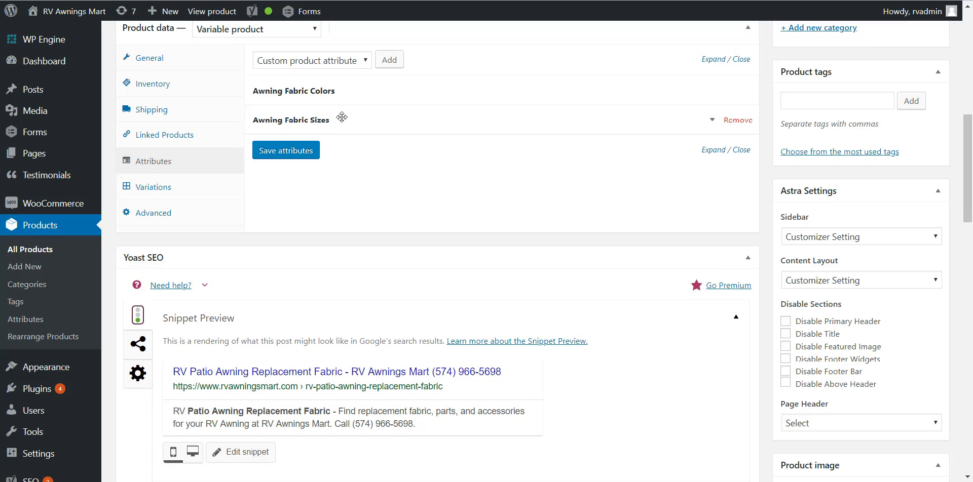
Step: Examine the values of the Awning Fabric Sizes attribute and compare them with the product's variations
left_click(342, 119)
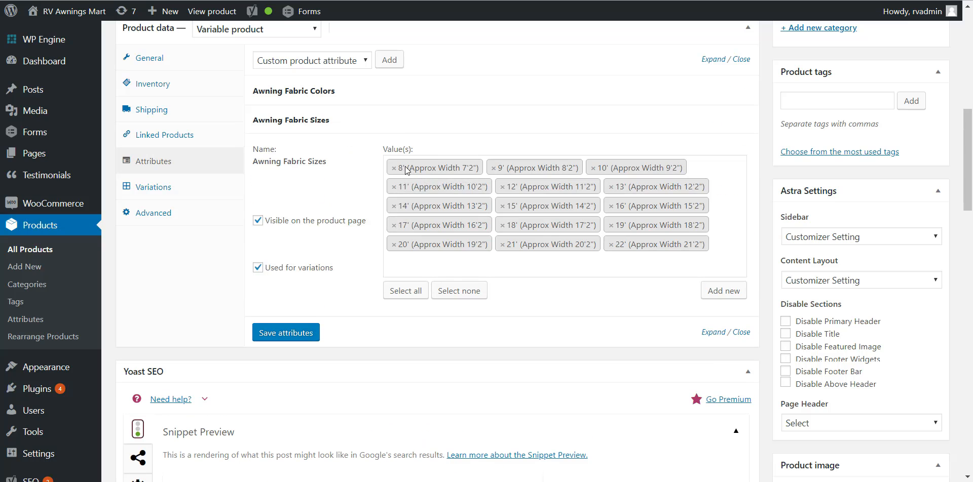
left_click(344, 118)
left_click(345, 118)
left_click(164, 188)
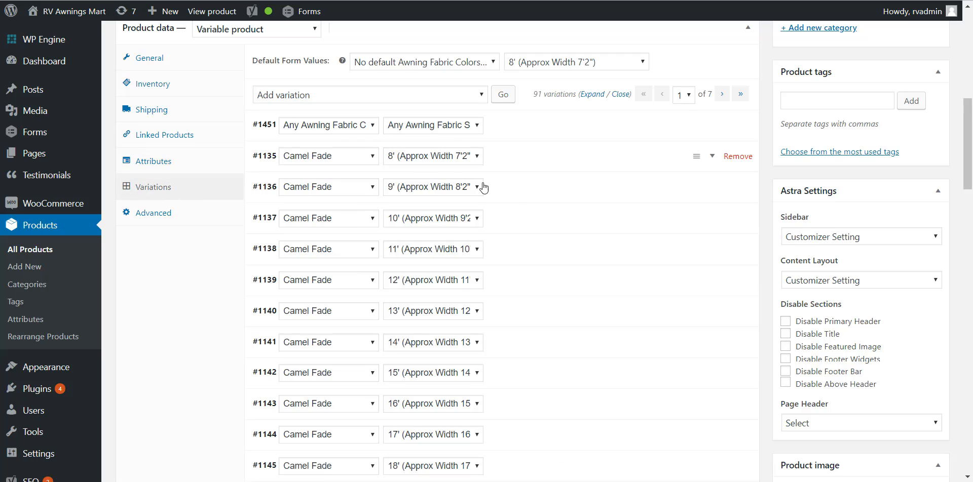
left_click(181, 166)
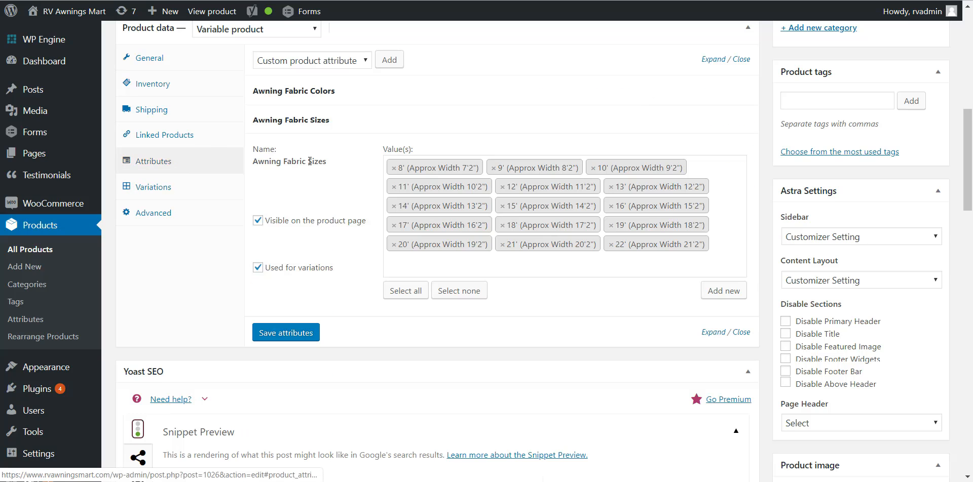
left_click(168, 190)
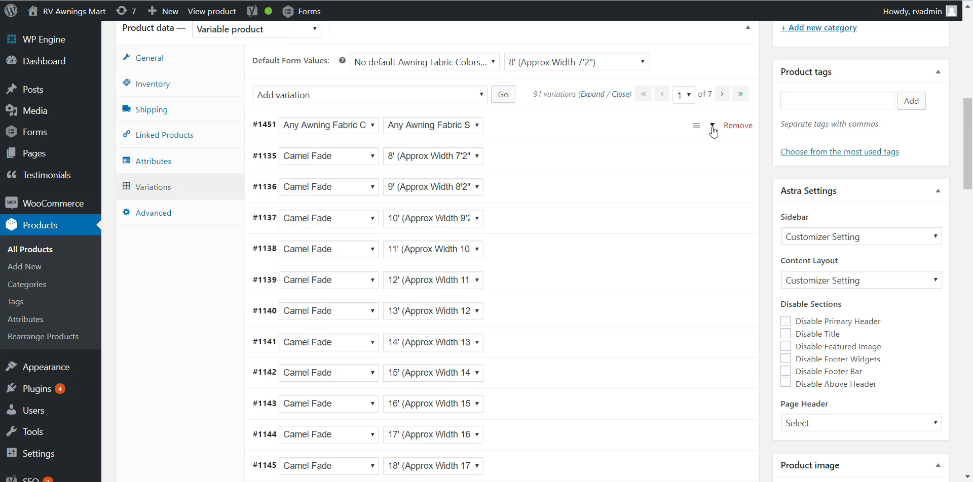
Step: Inspect the details of the any-color, any-size variation and of the Camel Fade 8', 10' and 12' variations, collapsing each again
left_click(712, 126)
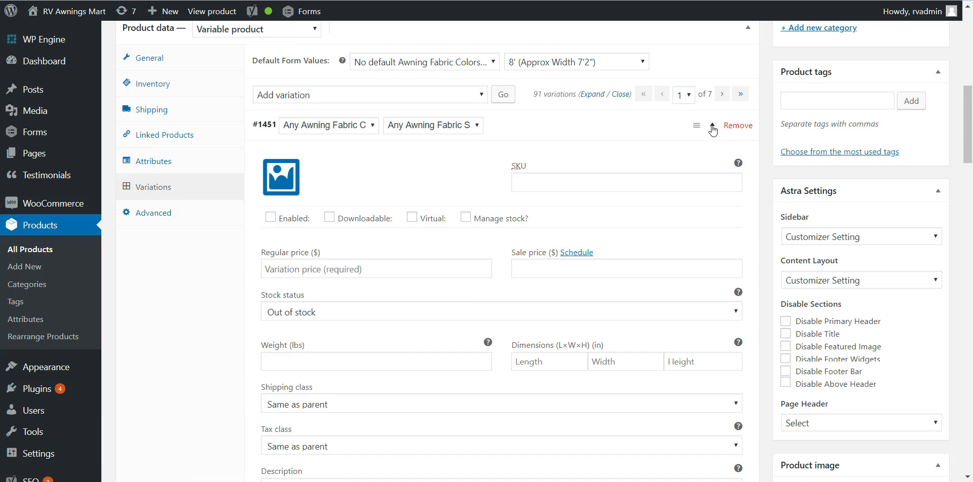
left_click(712, 127)
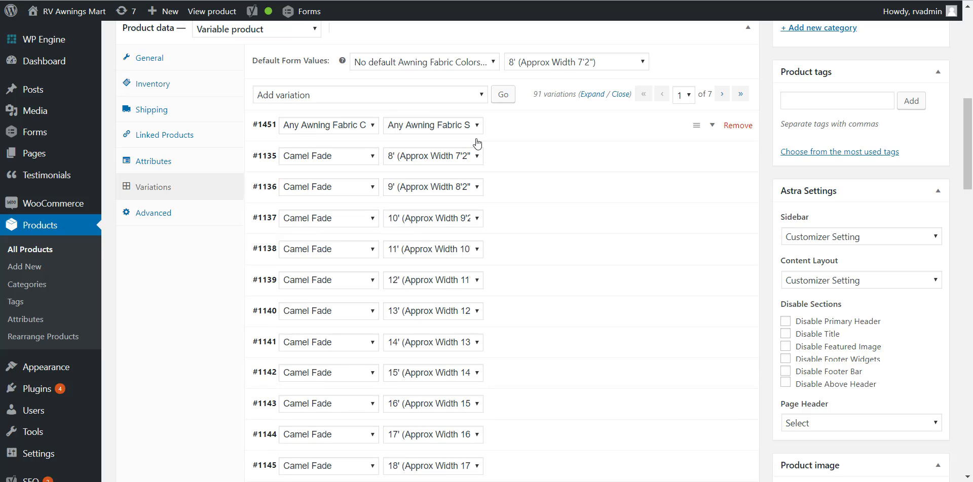
left_click(712, 157)
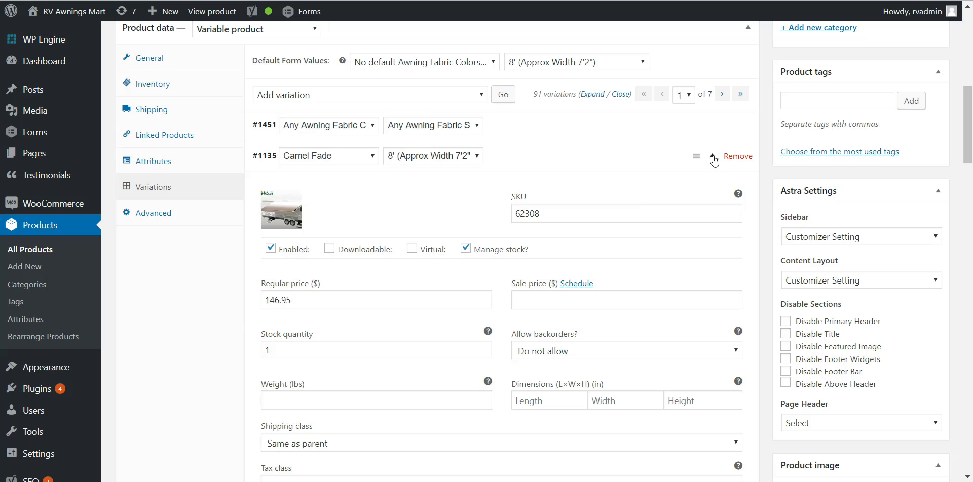
left_click(712, 157)
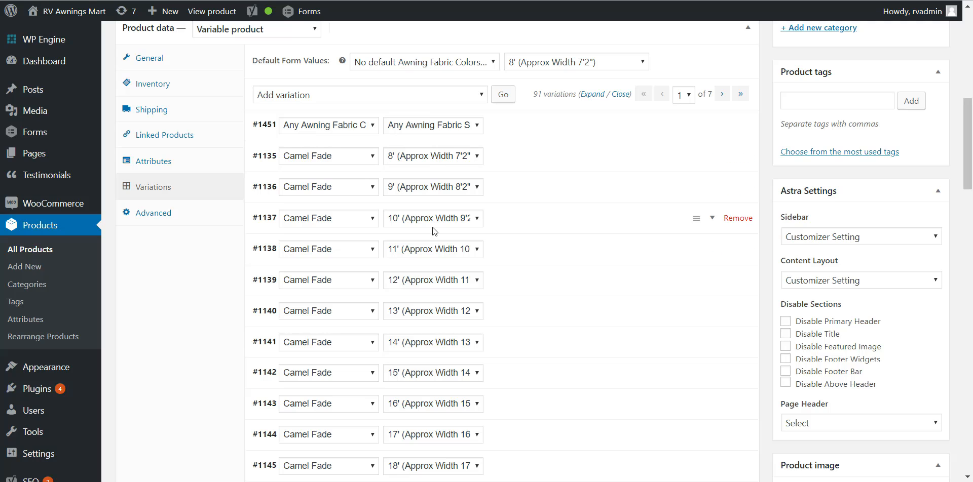
left_click(711, 219)
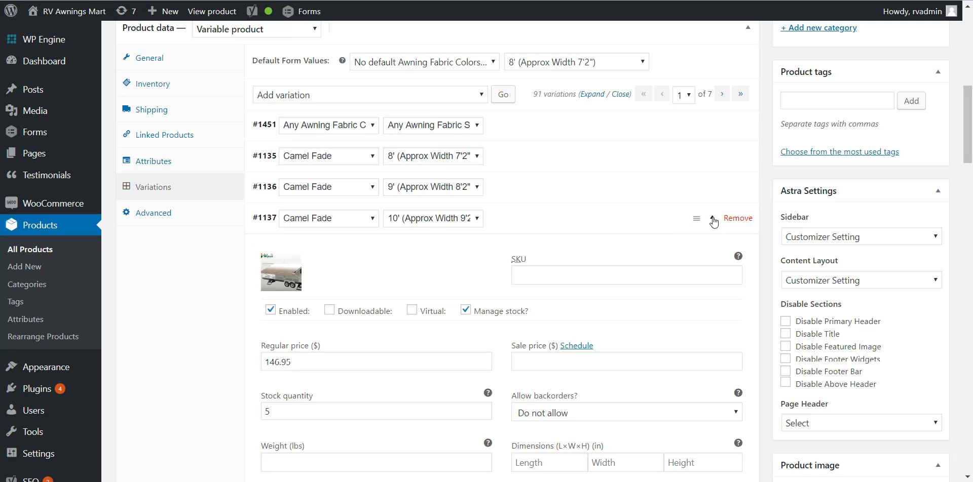
left_click(712, 219)
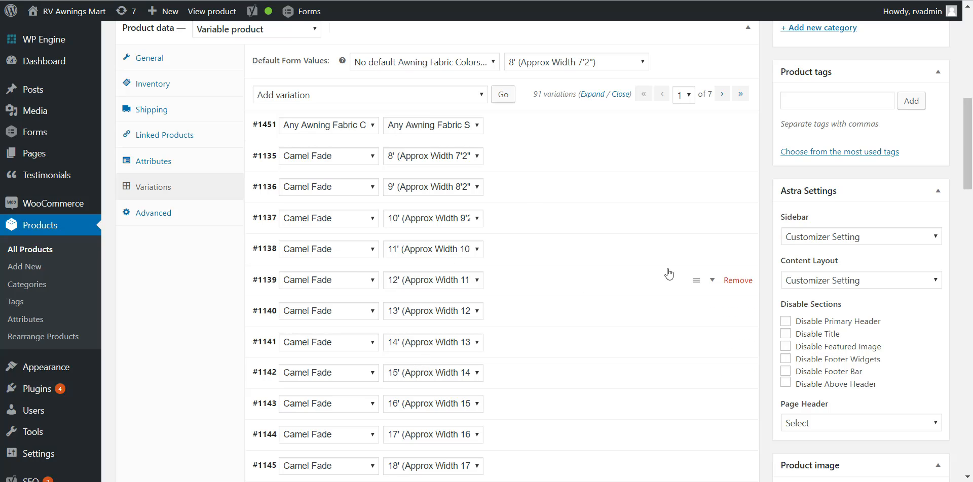
left_click(712, 280)
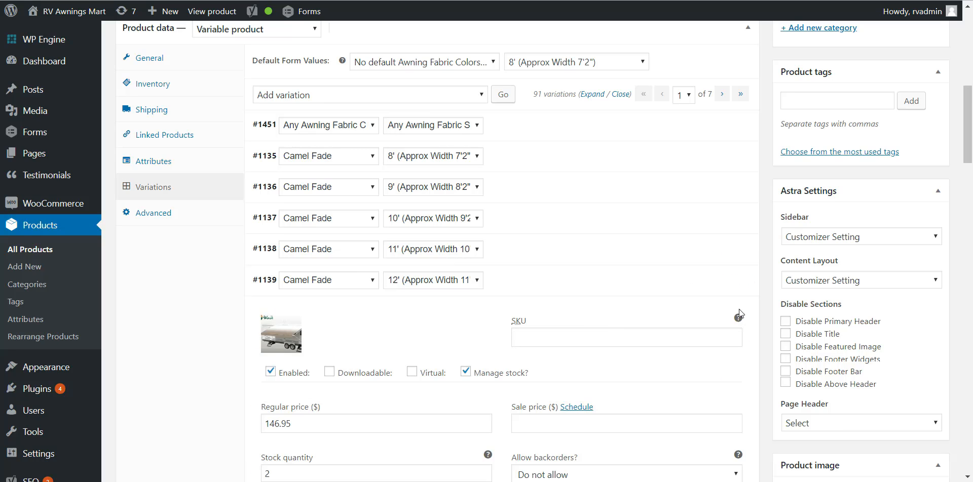
left_click(712, 281)
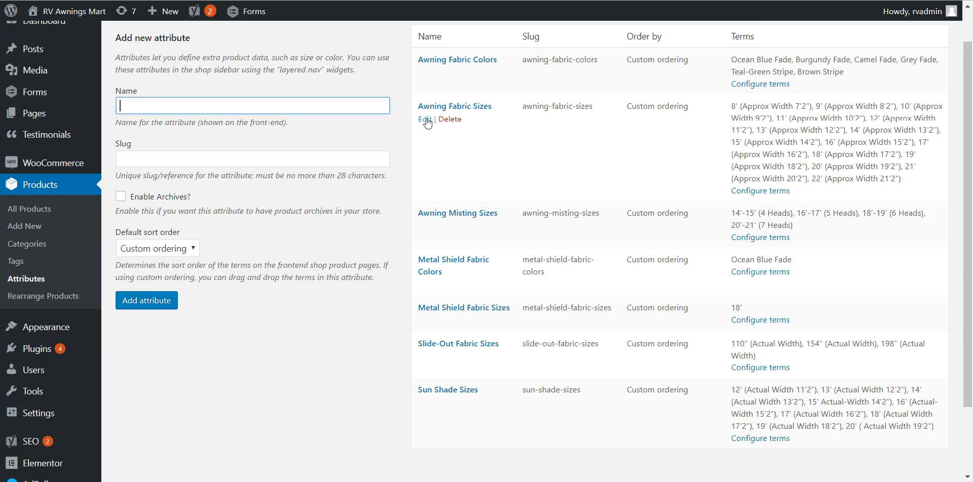
Step: View the edit settings of the Awning Fabric Sizes attribute and return to the store's attributes list
left_click(426, 120)
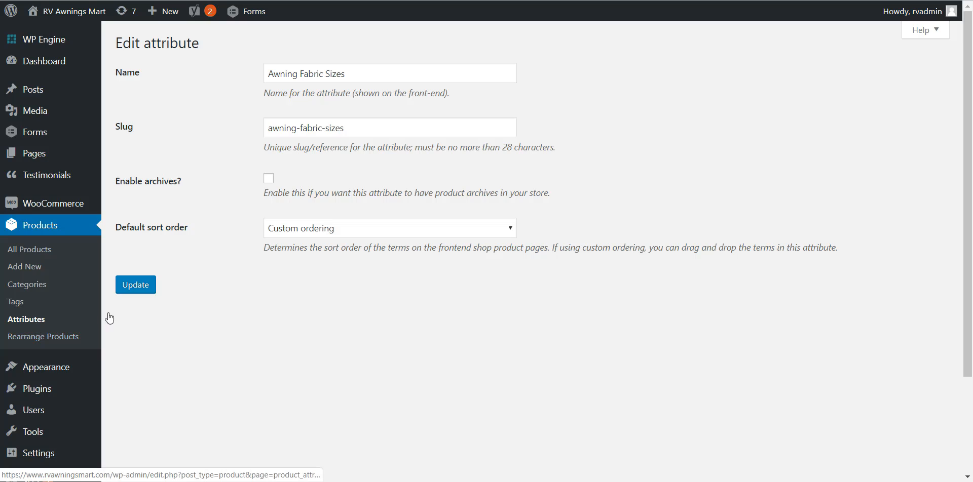
key("alt+Left")
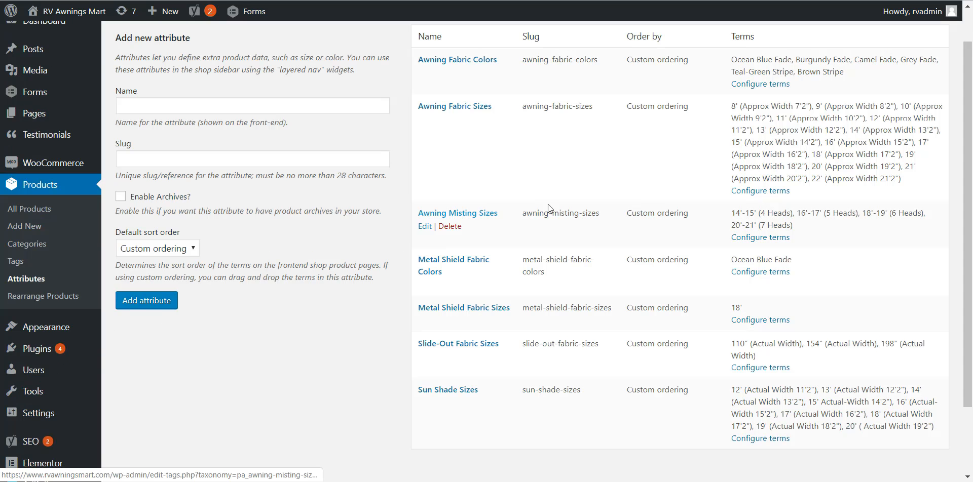
scroll(166, 120, "up", 1)
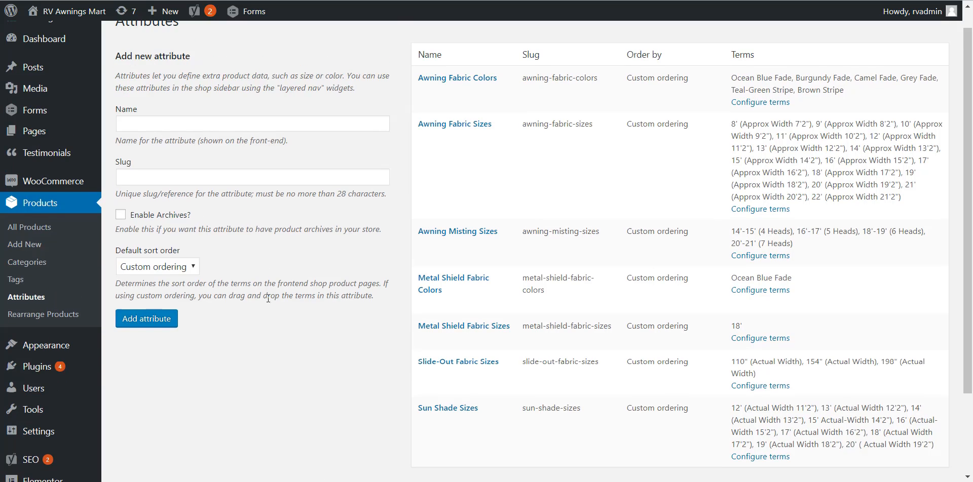
Step: Create a new product attribute named Sizes with custom ordering
scroll(269, 298, "down", 1)
left_click(179, 111)
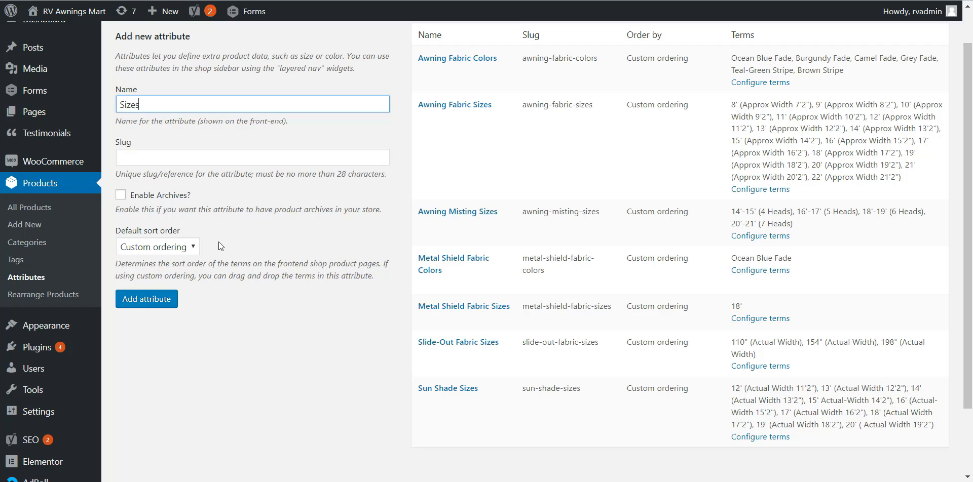
scroll(218, 246, "up", 1)
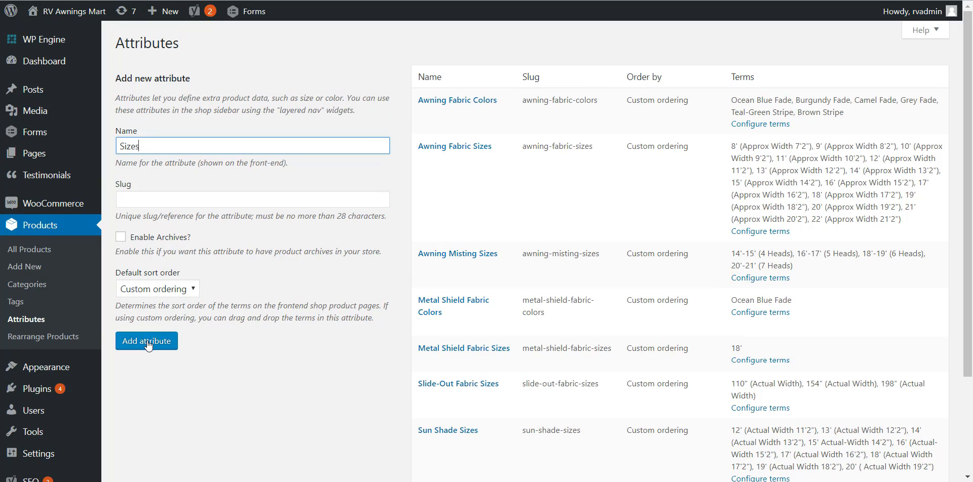
left_click(151, 342)
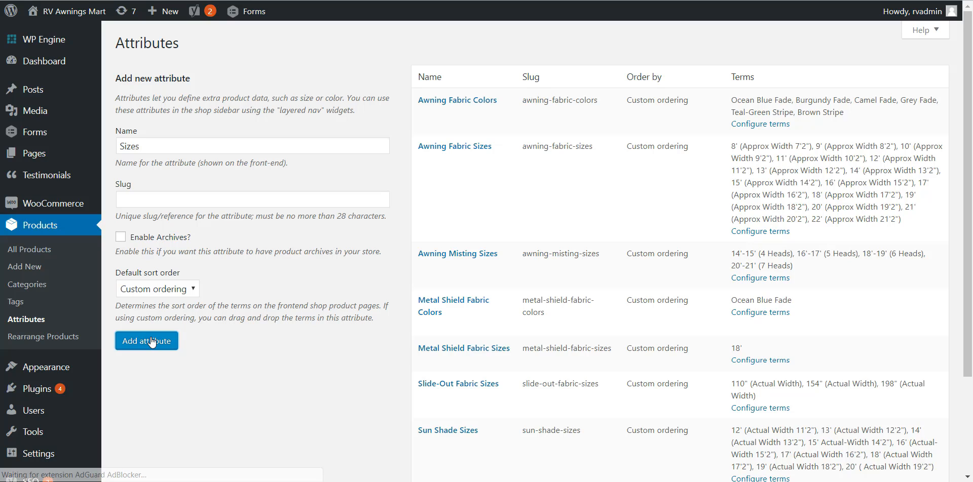
Step: Open the term configuration of the Sizes attribute and add the term Small
scroll(446, 372, "down", 1)
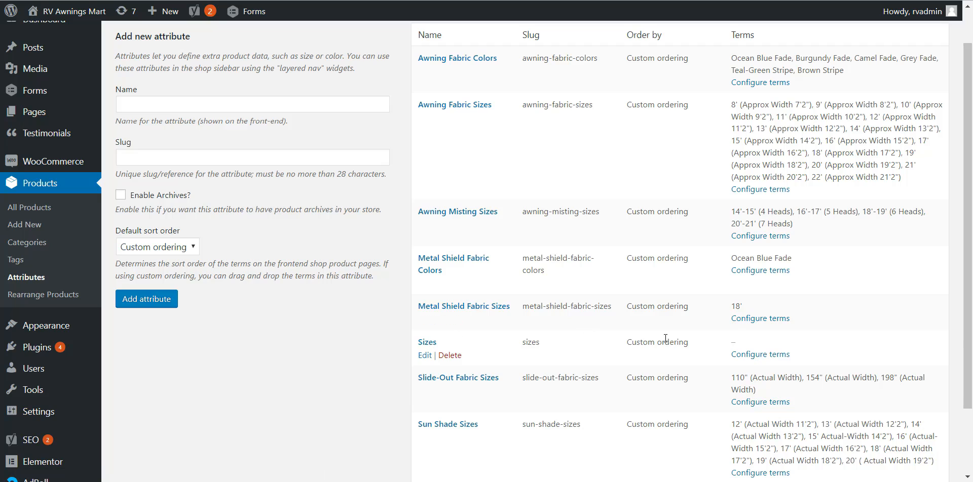
scroll(556, 338, "up", 1)
scroll(528, 286, "down", 1)
left_click(777, 357)
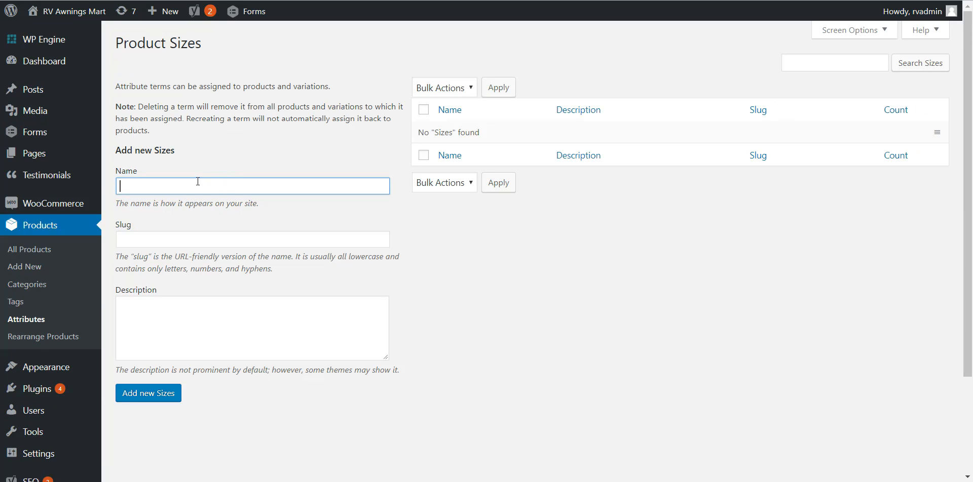
type("Small")
left_click(145, 393)
Step: Add the terms Medium and Large to the Sizes attribute
left_click(168, 186)
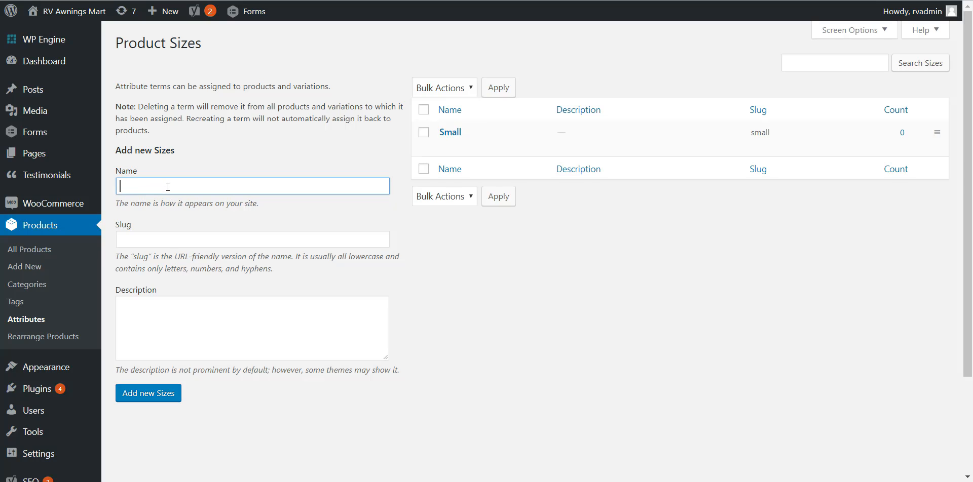
type("Medium")
left_click(165, 393)
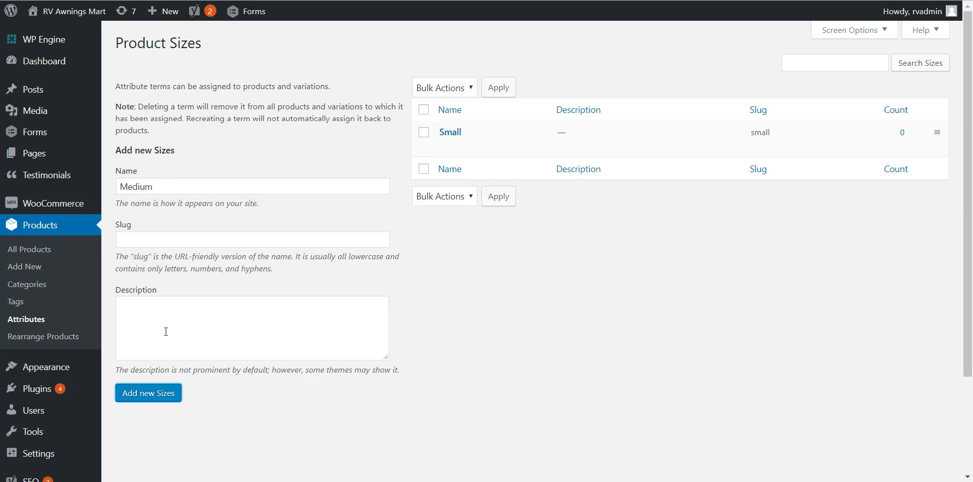
left_click(172, 188)
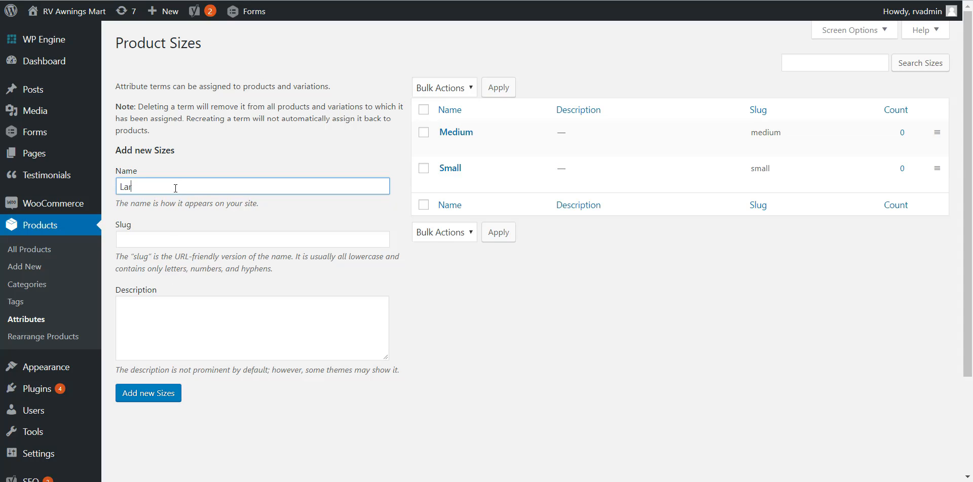
left_click(170, 387)
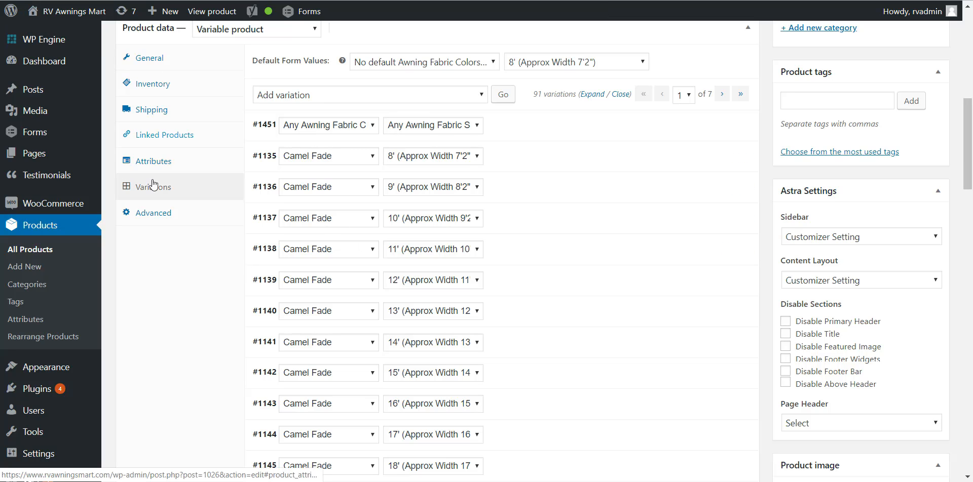
Step: Return to the patio awning fabric's edit page, reload it and show the product's attributes
left_click(215, 182)
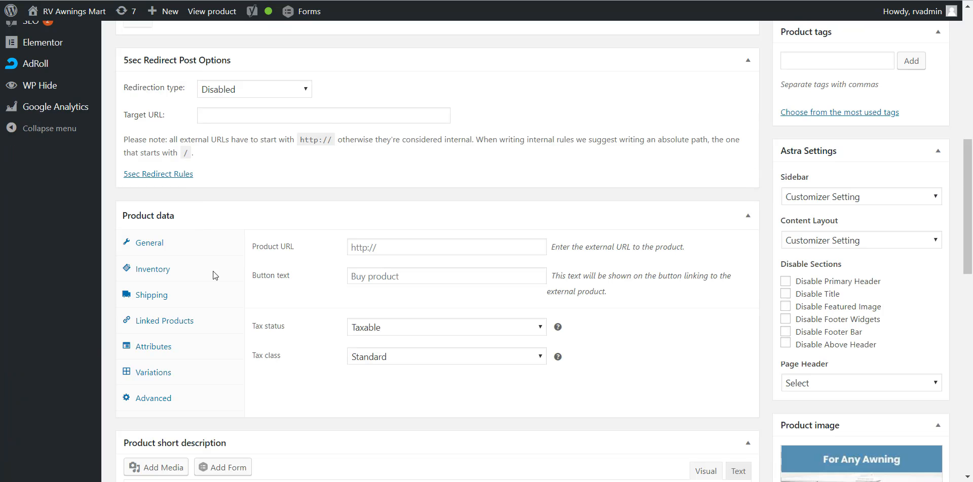
scroll(188, 389, "down", 5)
scroll(211, 328, "up", 5)
scroll(211, 328, "down", 3)
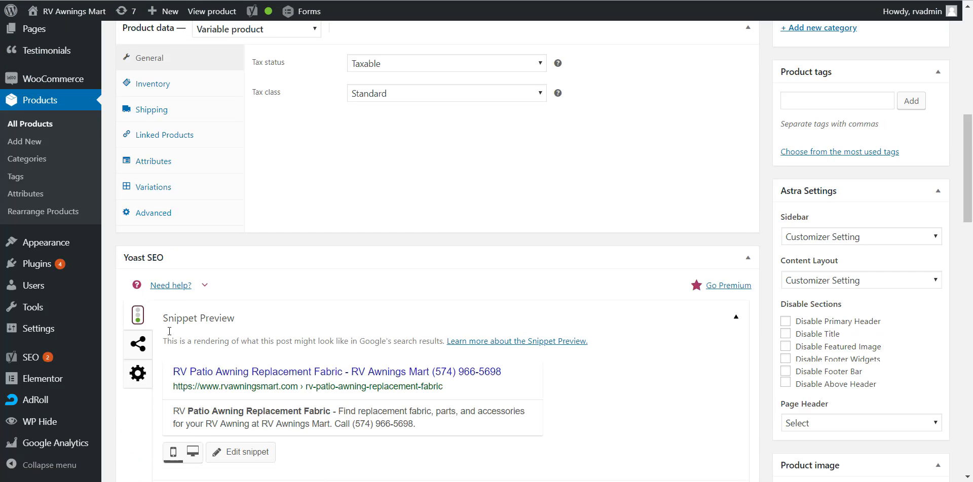
scroll(176, 275, "up", 2)
left_click(172, 248)
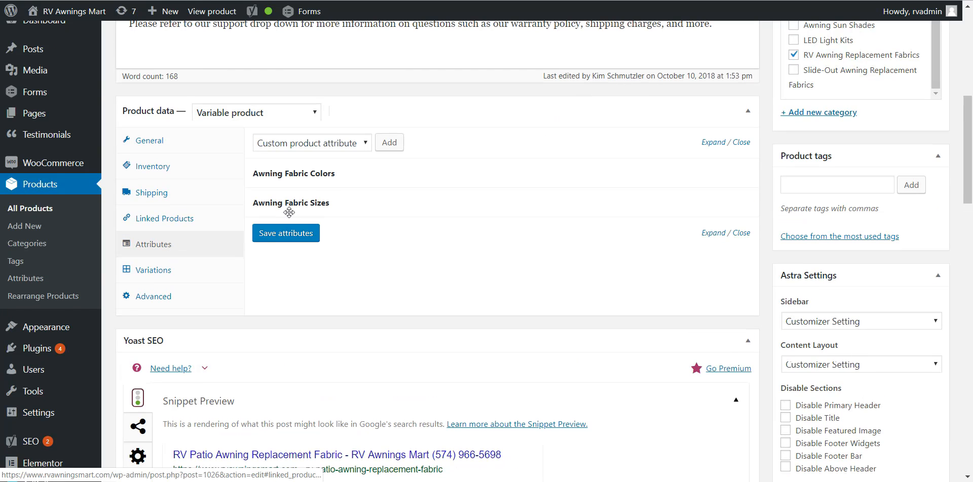
Step: Add the Sizes attribute to the product with all its terms and enable it for variations
left_click(324, 144)
left_click(286, 234)
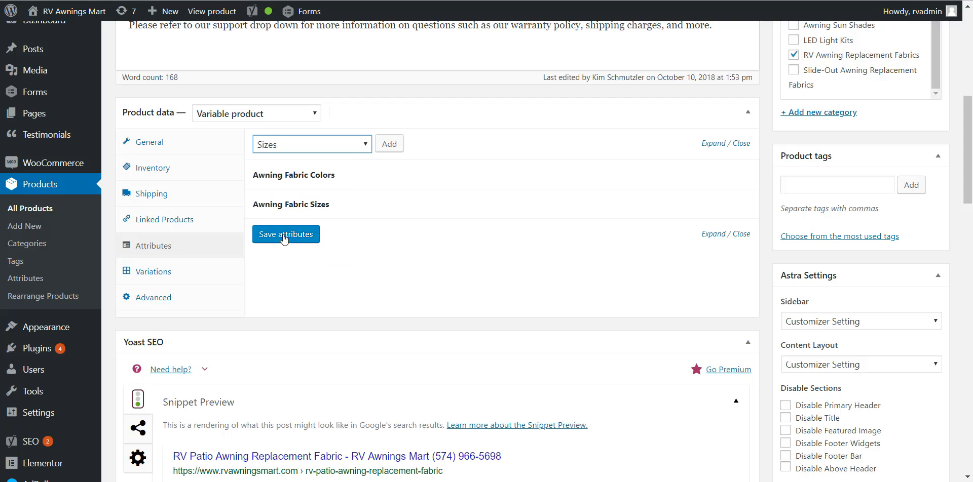
left_click(389, 145)
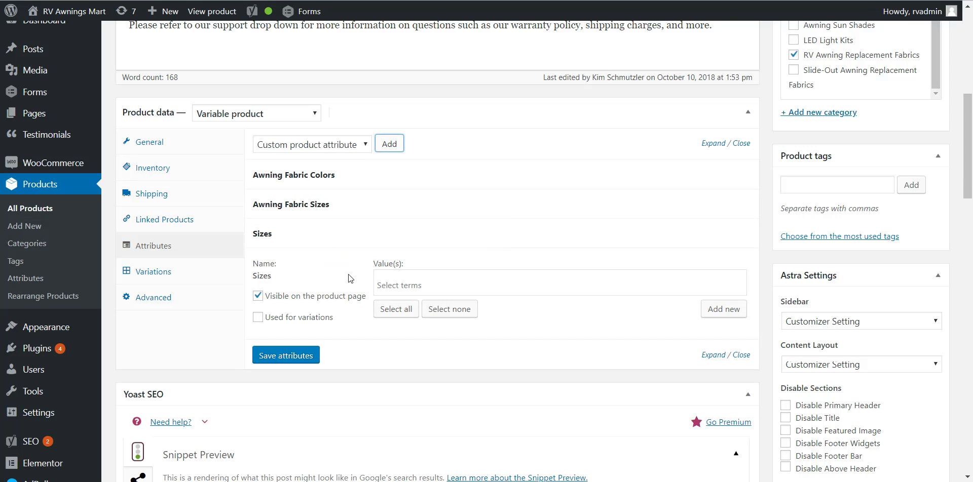
left_click(397, 314)
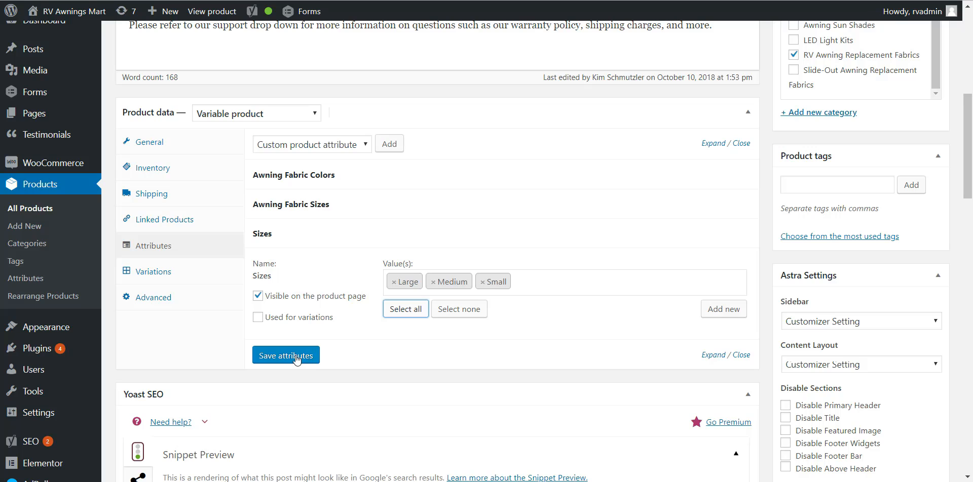
left_click(258, 318)
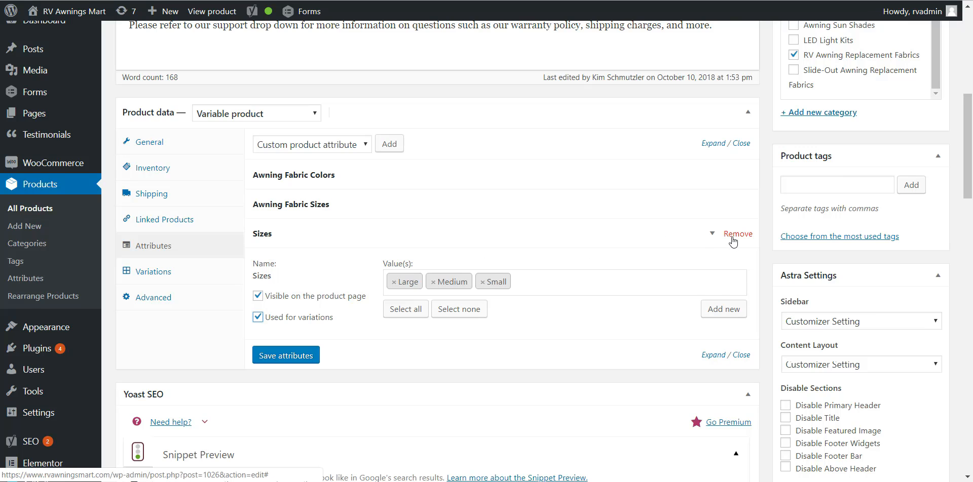
Step: Remove the Sizes attribute from the product and confirm the removal
left_click(732, 237)
left_click(547, 61)
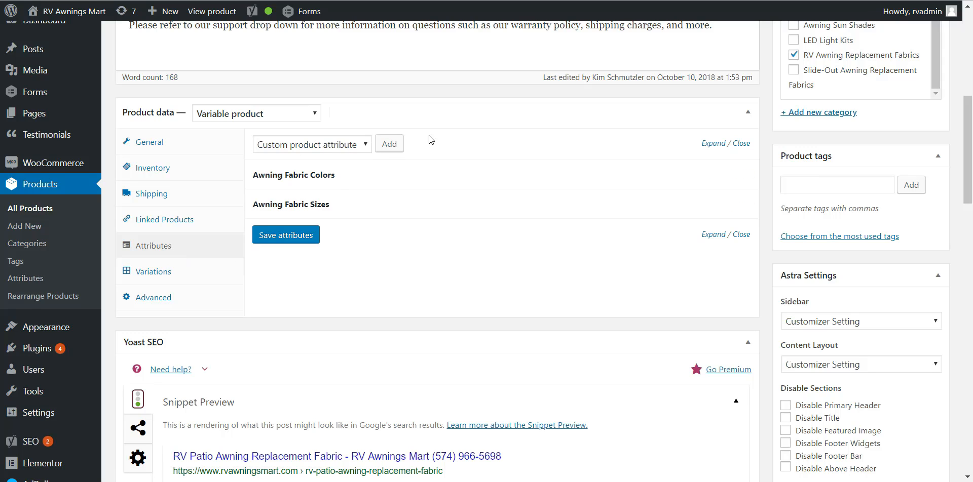
Step: Expand the Awning Fabric Colors attribute and add a custom product attribute to the product
left_click(360, 175)
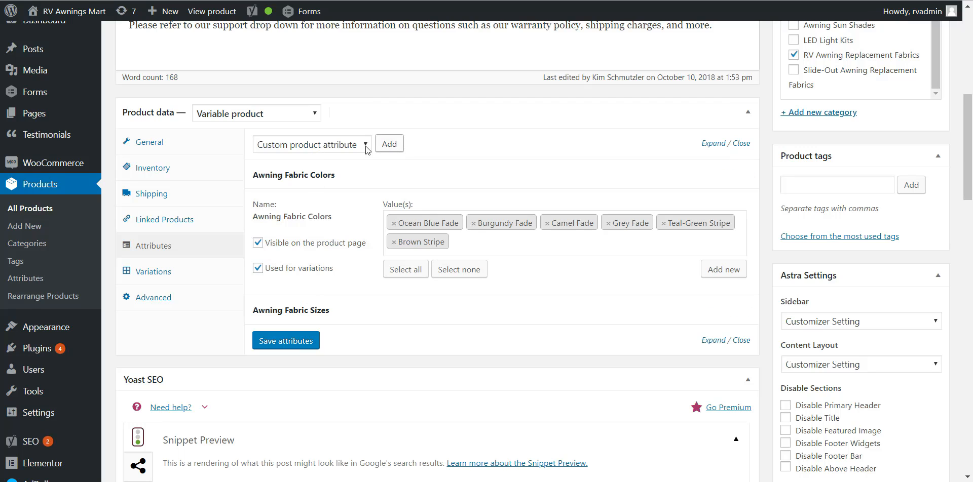
left_click(320, 145)
left_click(324, 158)
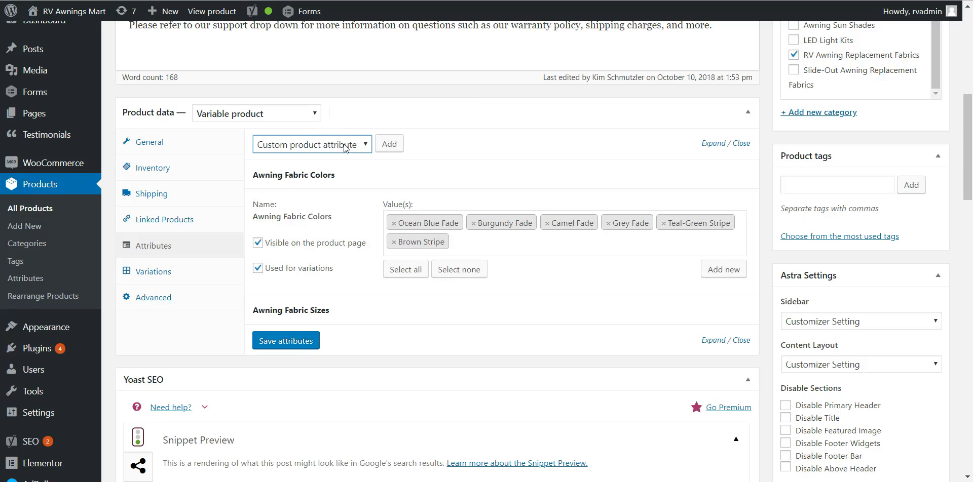
left_click(388, 144)
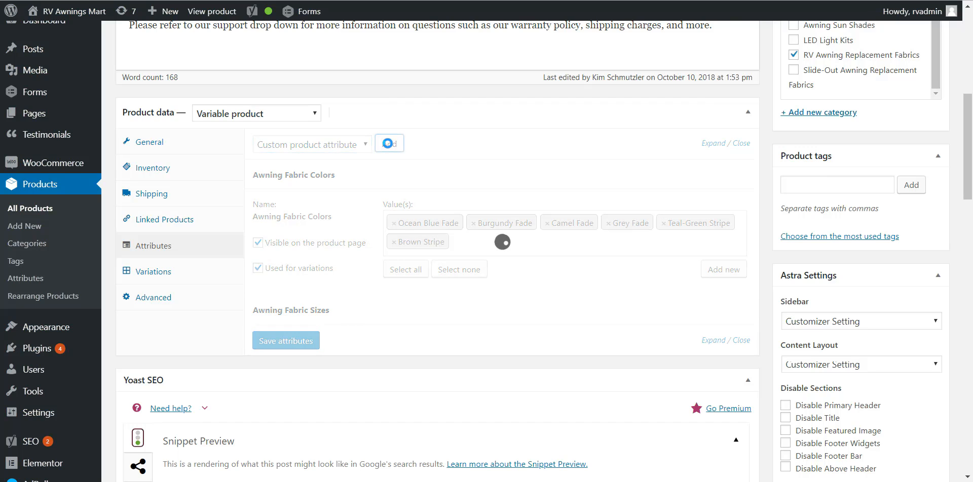
Step: Name the new custom product attribute Colors
left_click(287, 383)
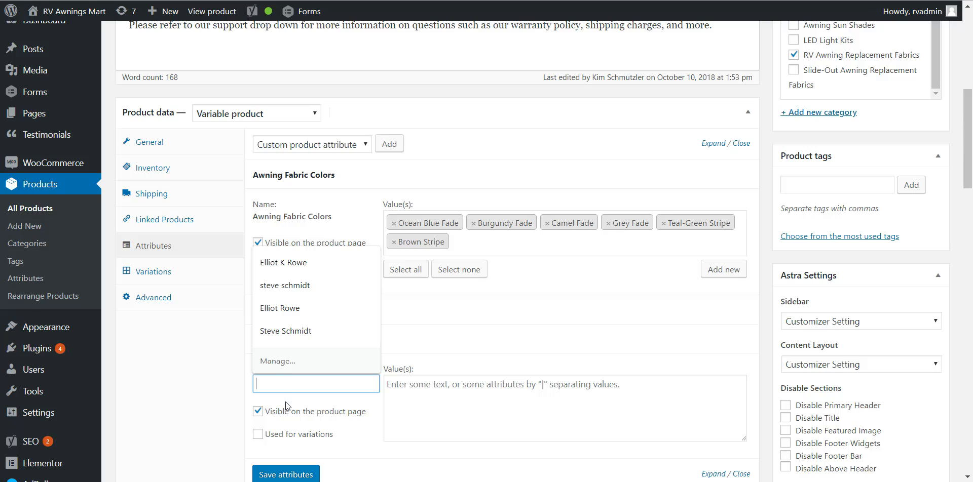
left_click(287, 404)
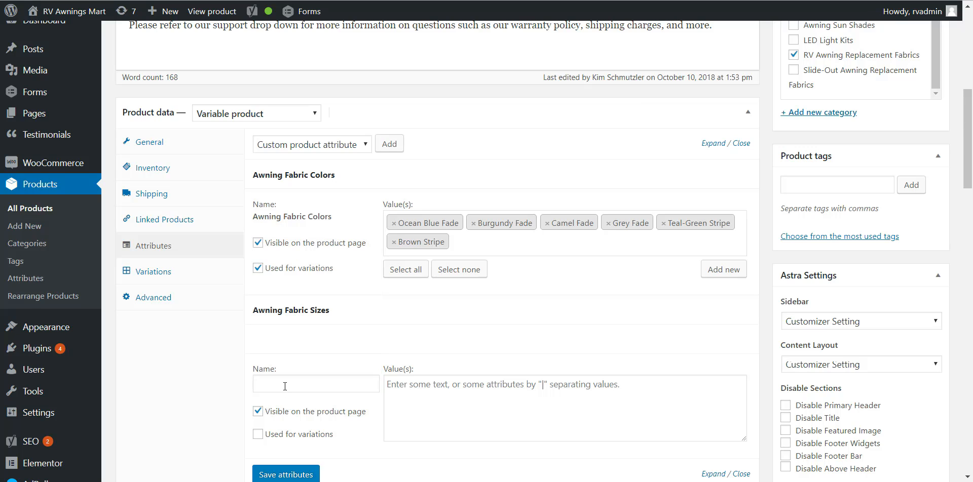
left_click(286, 386)
type("C")
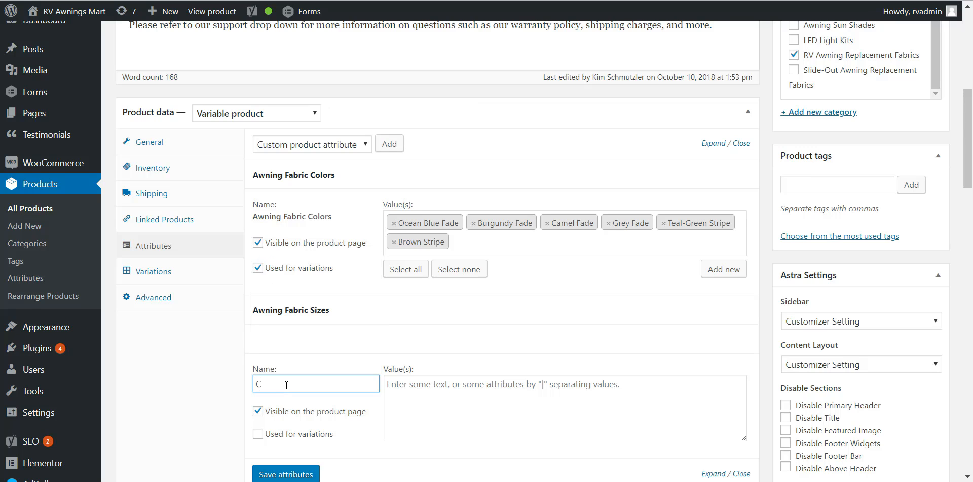
type("olors")
Step: Enter Black | Gold | White as the Colors attribute's values and enable it for variations
left_click(463, 388)
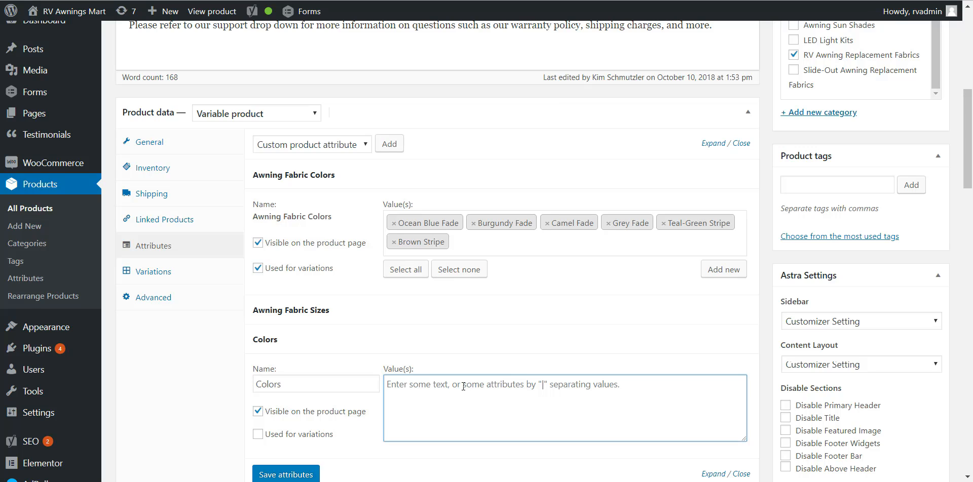
type("Black |")
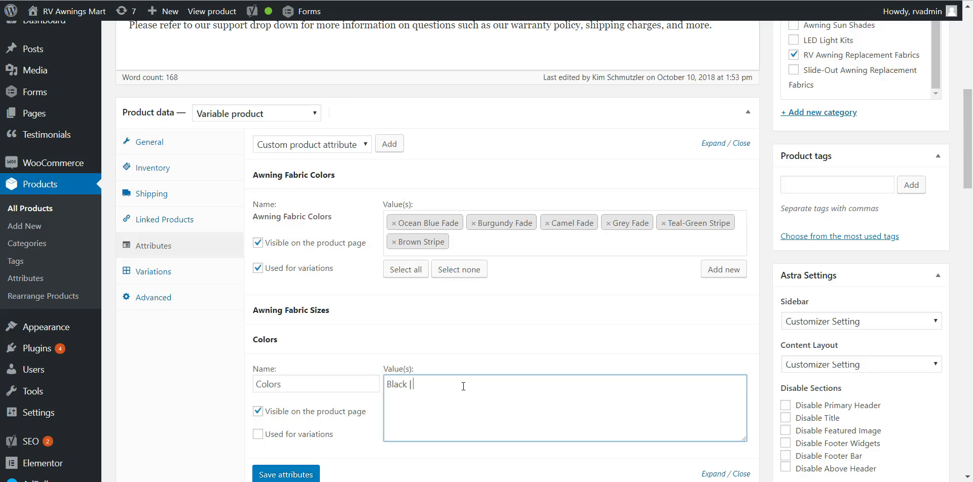
type("old | White")
scroll(443, 362, "down", 1)
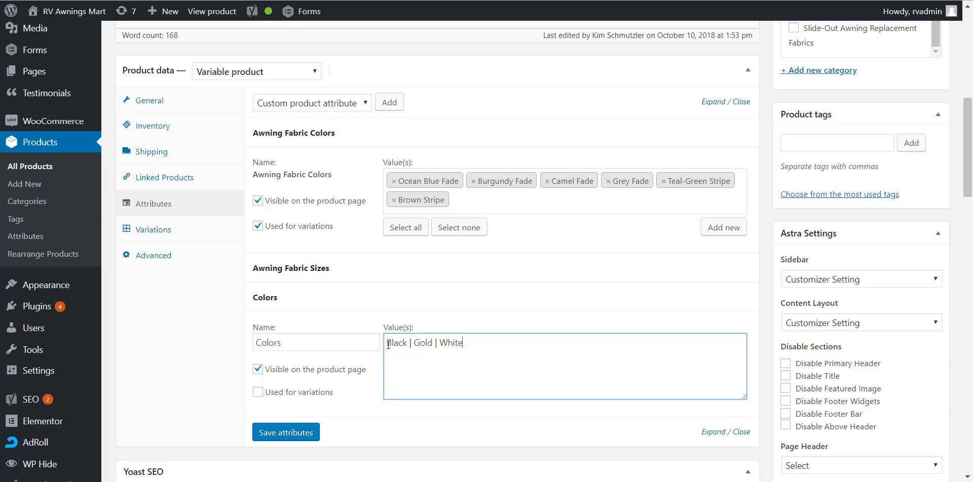
left_click_drag(388, 345, 469, 344)
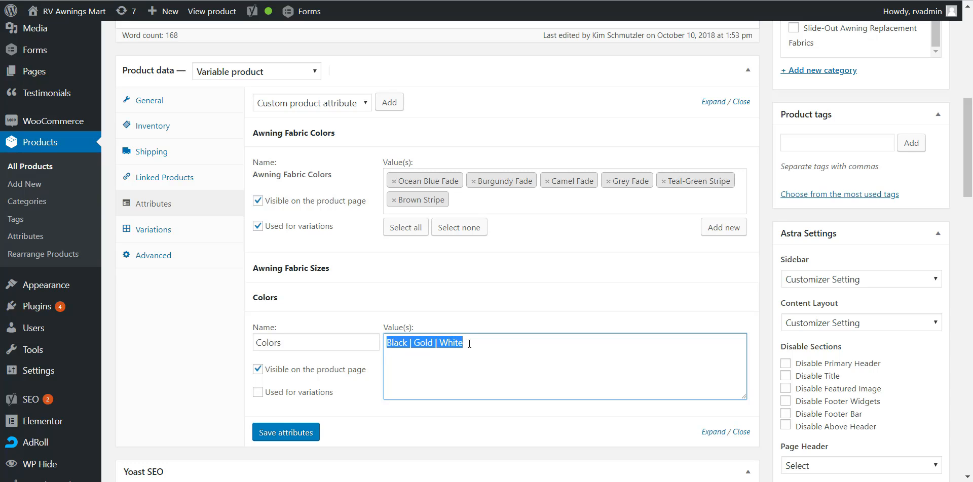
left_click(438, 345)
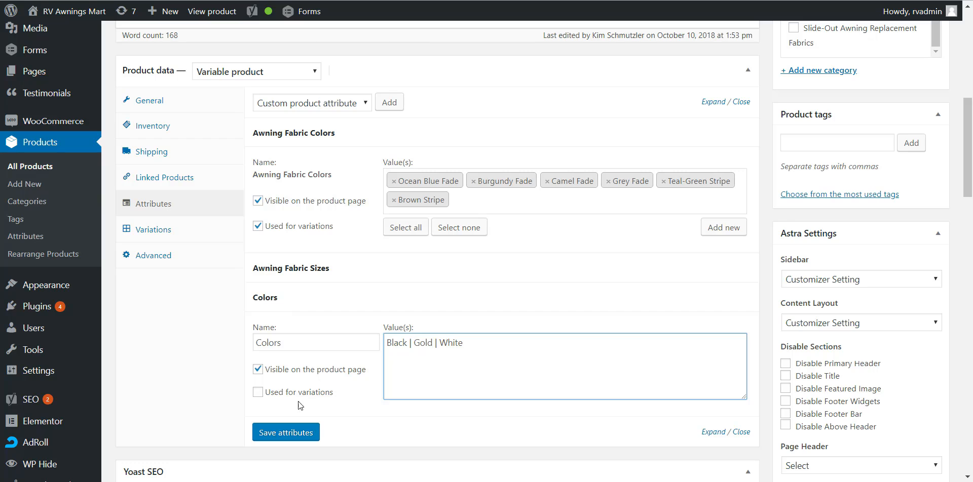
left_click(267, 394)
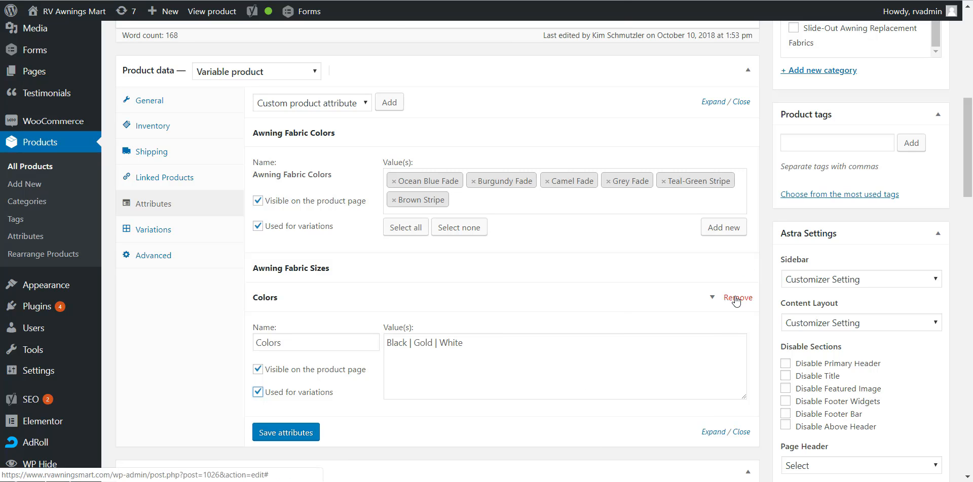
Step: Remove the custom Colors attribute from the product and confirm the removal
left_click(735, 298)
left_click(547, 61)
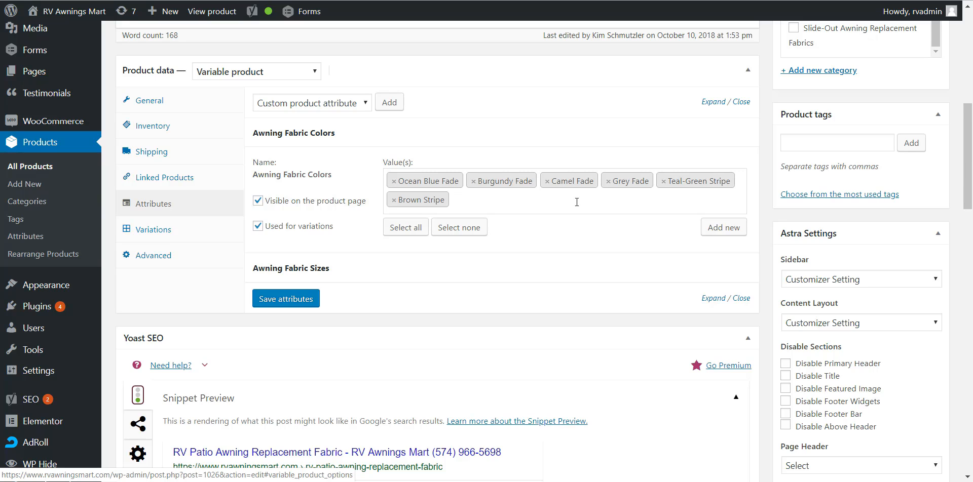
Step: Collapse Awning Fabric Colors, examine the values of the Awning Fabric Sizes attribute and collapse it again
left_click(491, 134)
left_click(363, 163)
left_click(374, 166)
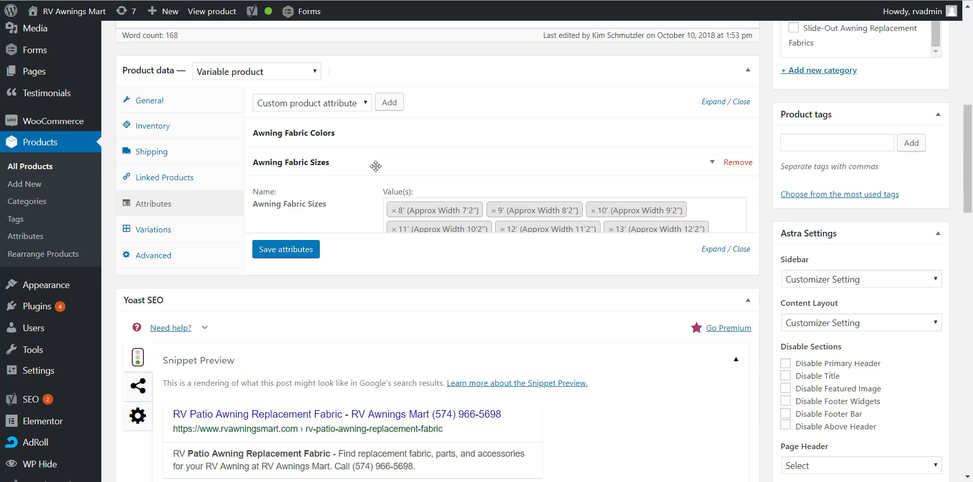
left_click(345, 162)
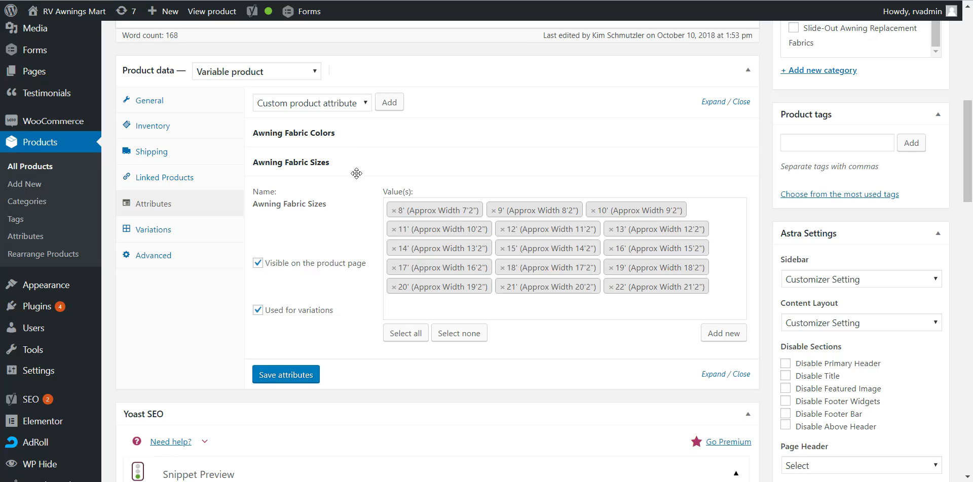
left_click(386, 163)
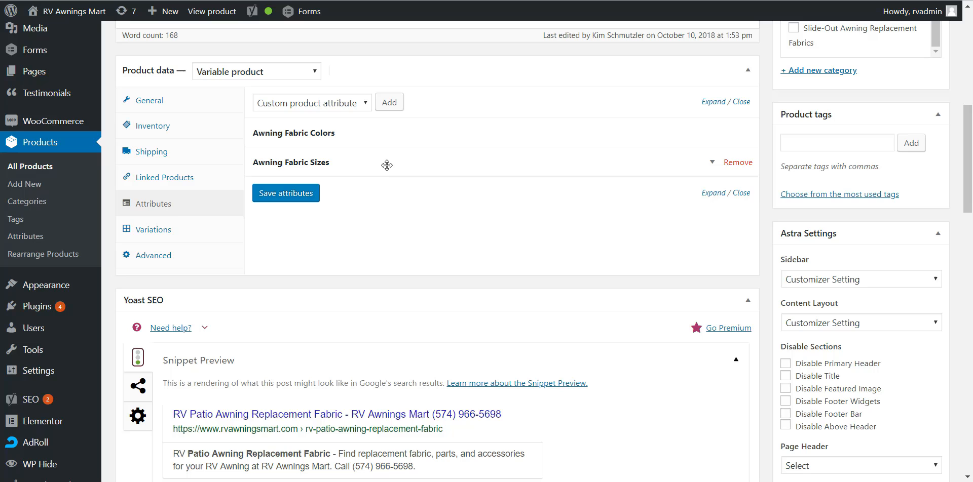
Step: Show the product's variations and open the list of available variation actions
left_click(160, 234)
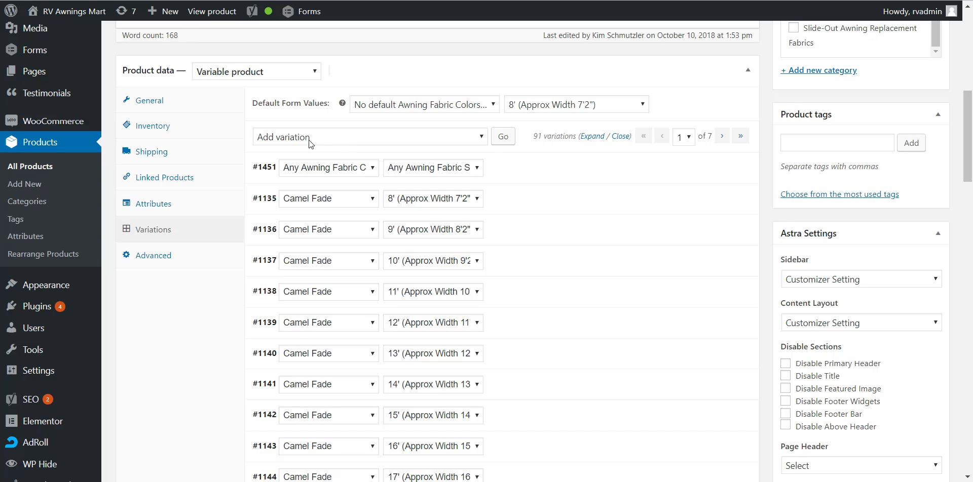
left_click(309, 139)
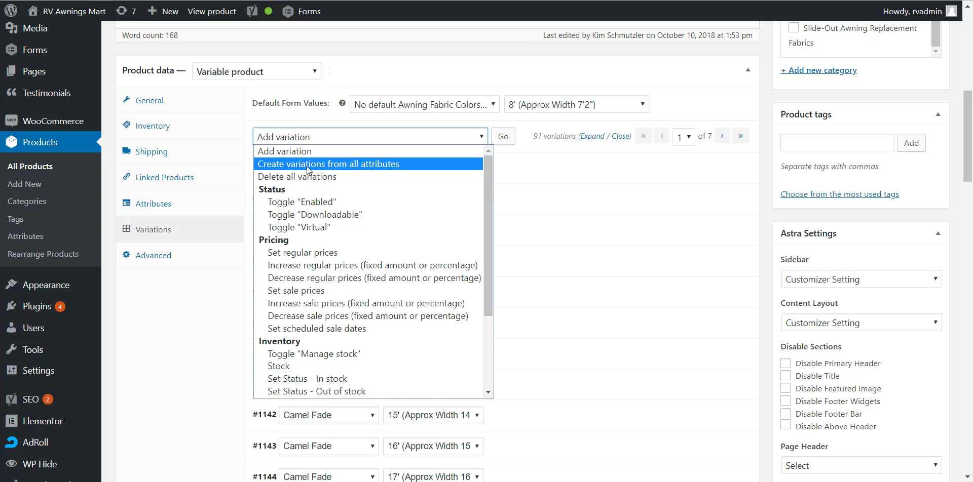